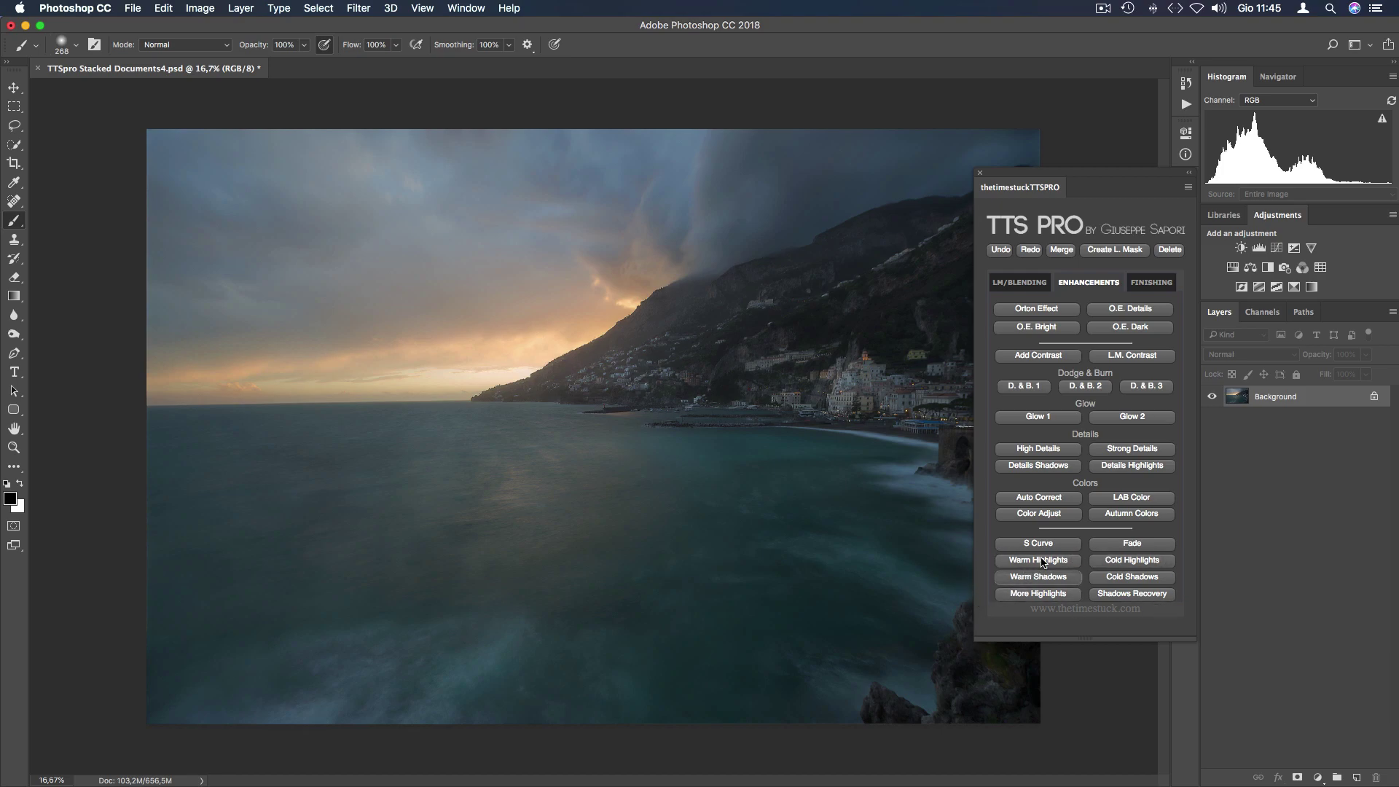
- Add a Warm Highlights layer from TTS Pro and set its blend mode to Overlay
click(1028, 575)
click(1025, 563)
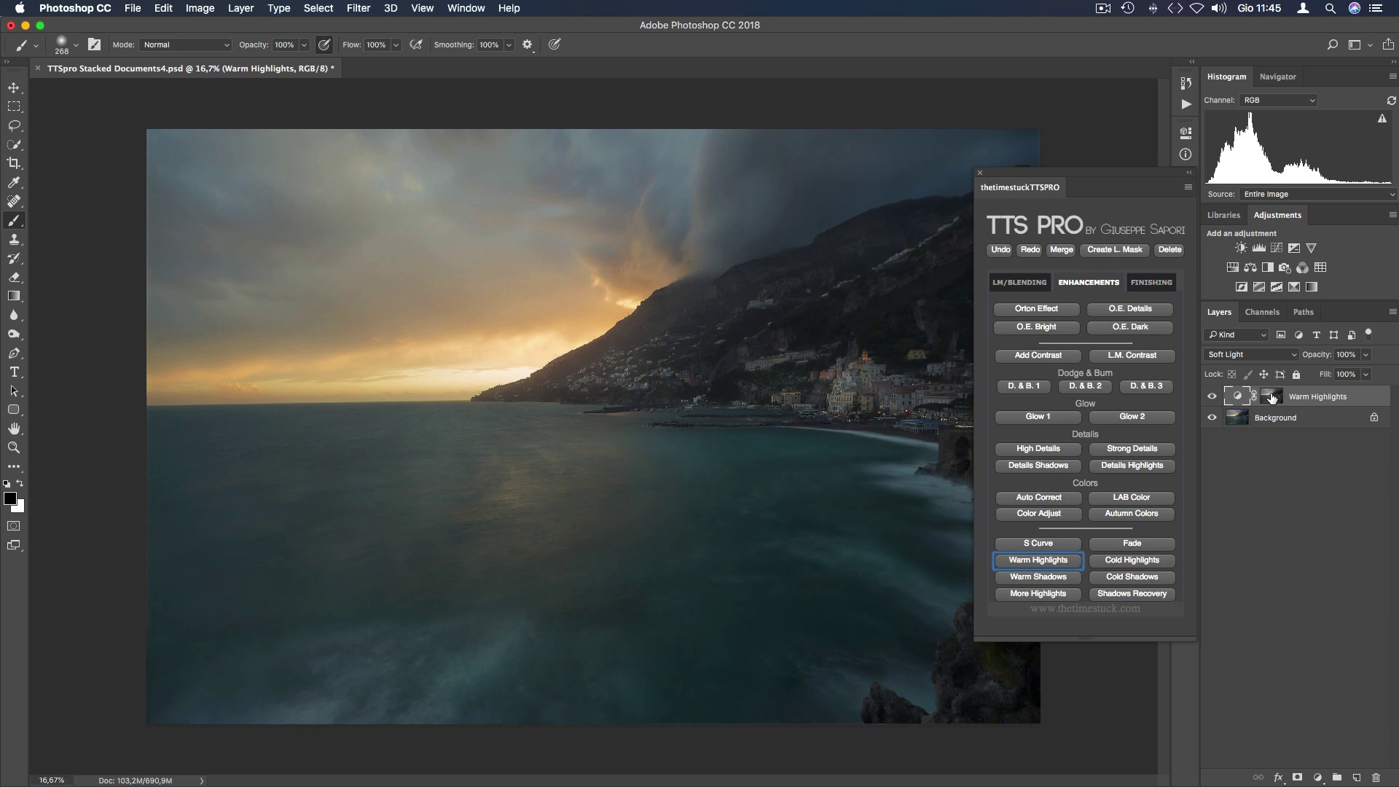
click(1247, 354)
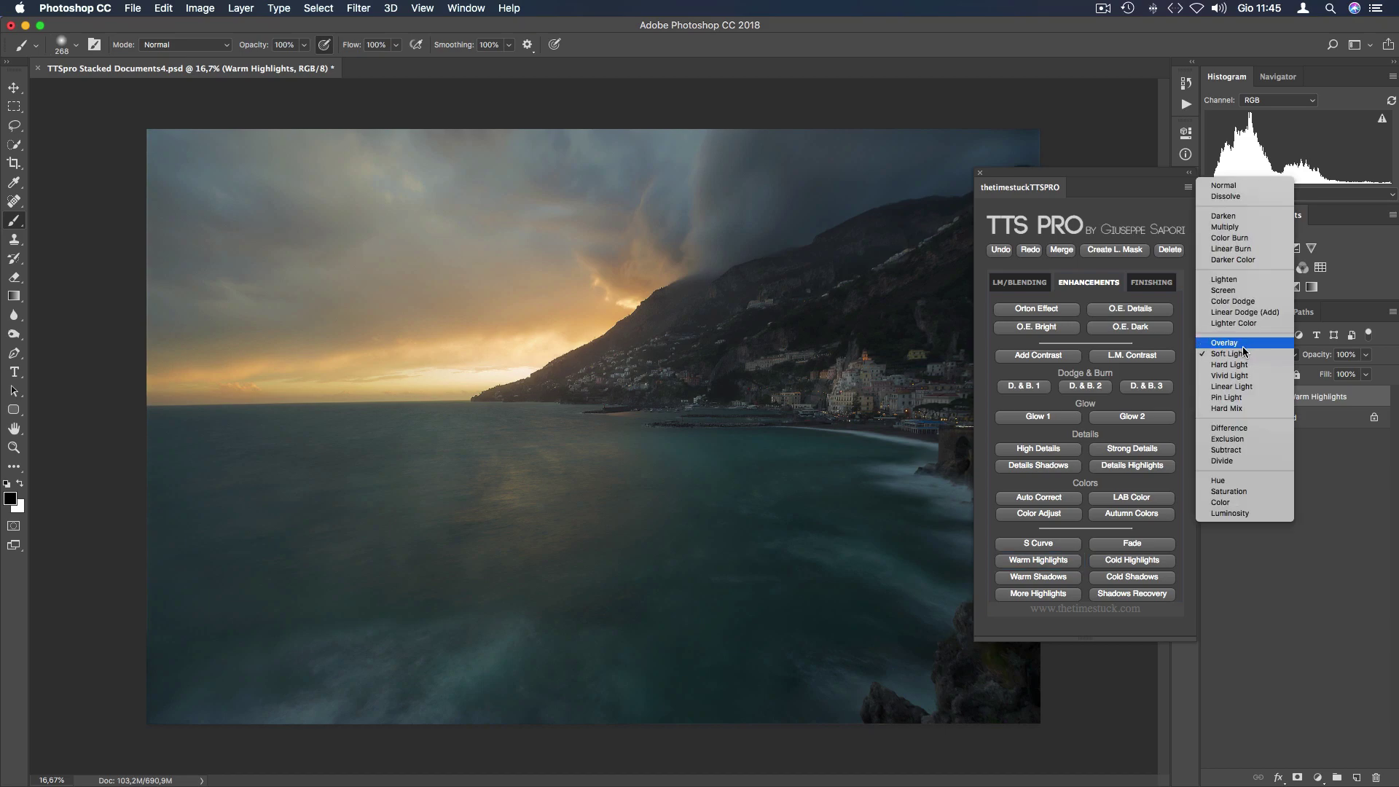
click(1242, 345)
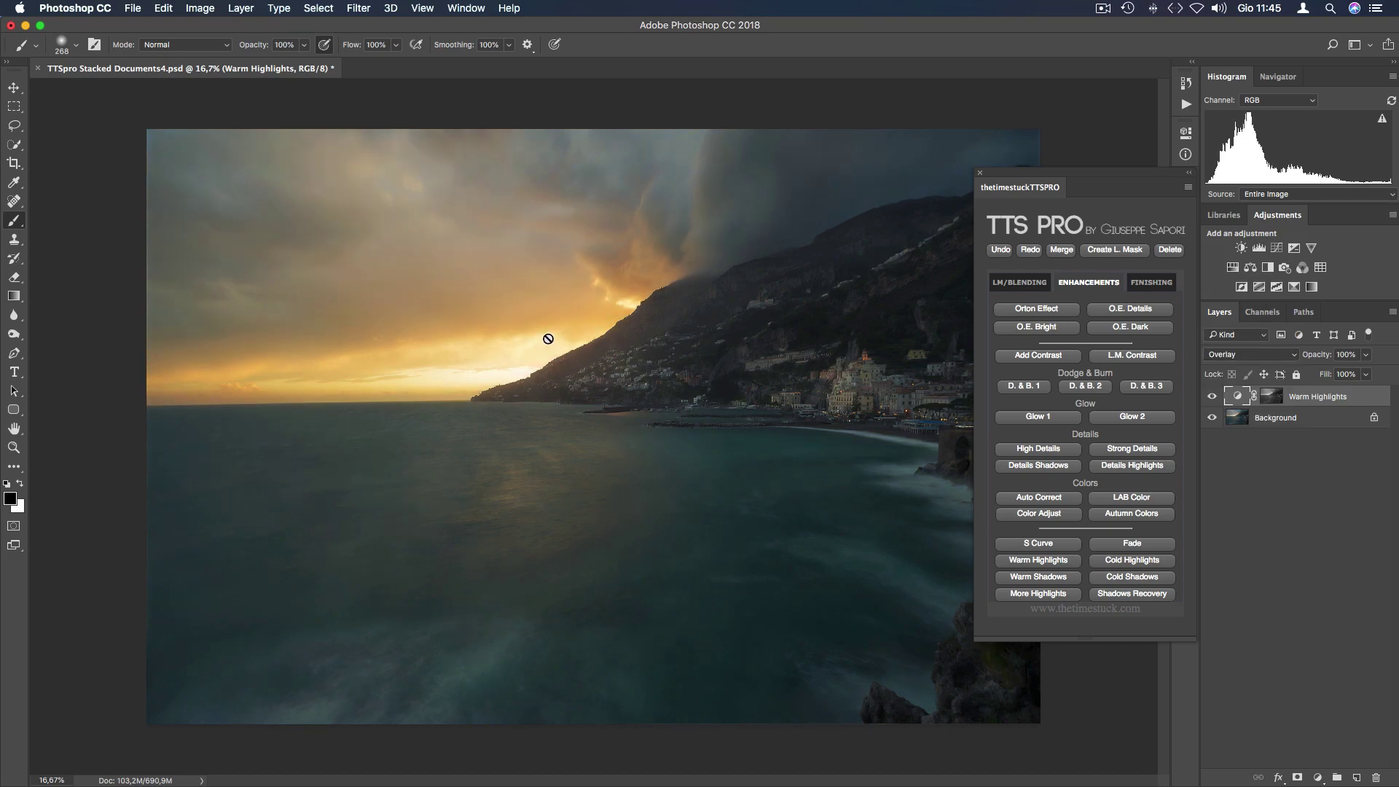
- Lower Warm Highlights opacity to 60% and toggle it off and on to compare
click(1365, 354)
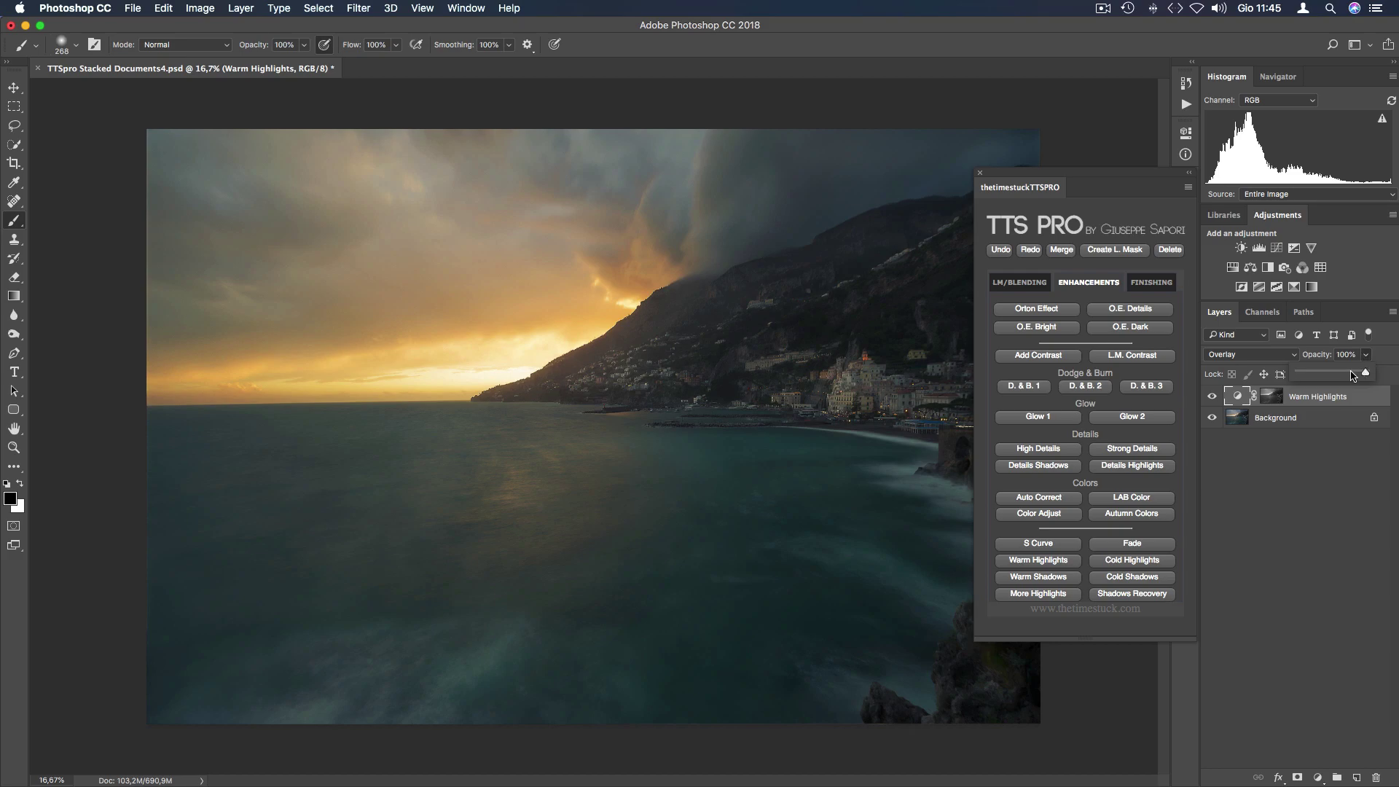
mouse_move(1353, 376)
mouse_down()
mouse_move(1322, 378)
mouse_move(1340, 375)
mouse_up()
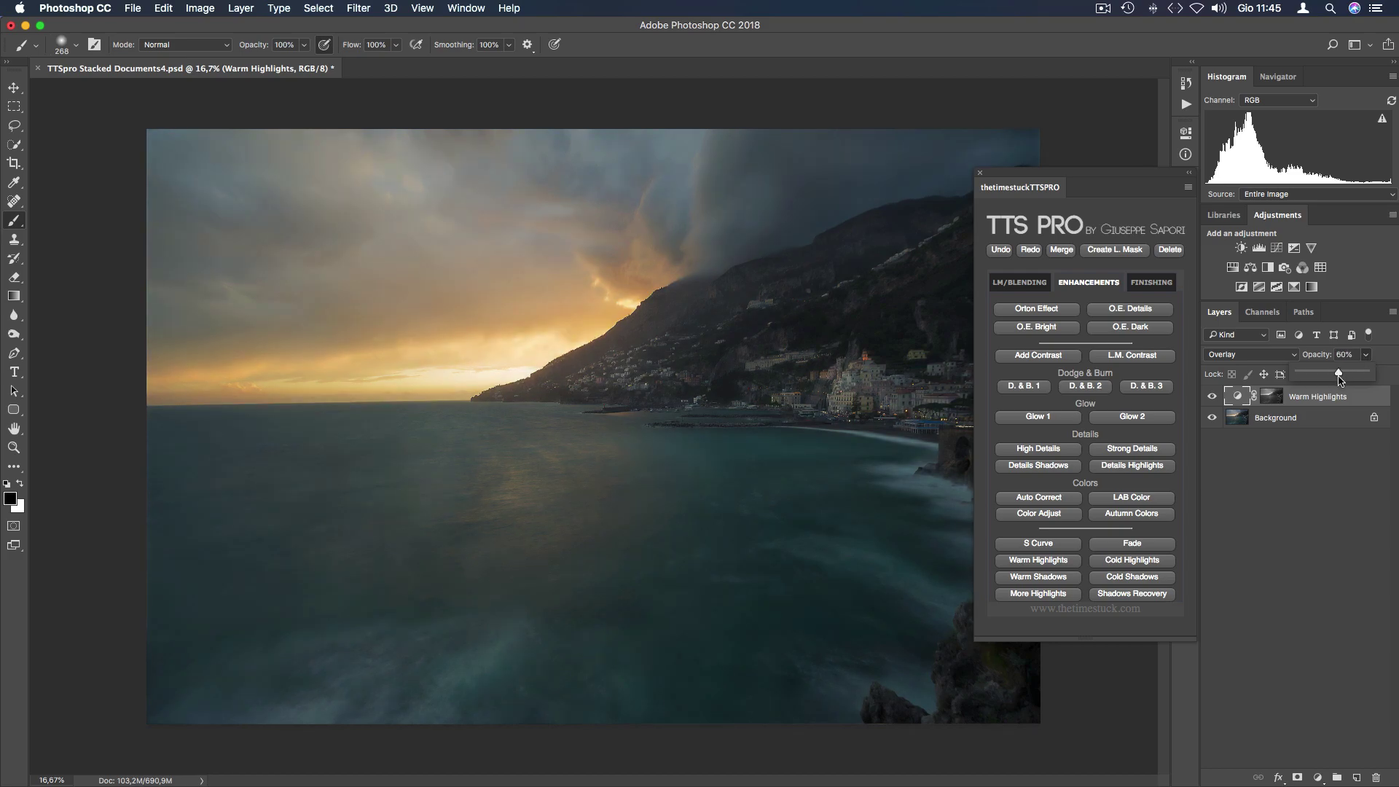
click(1343, 495)
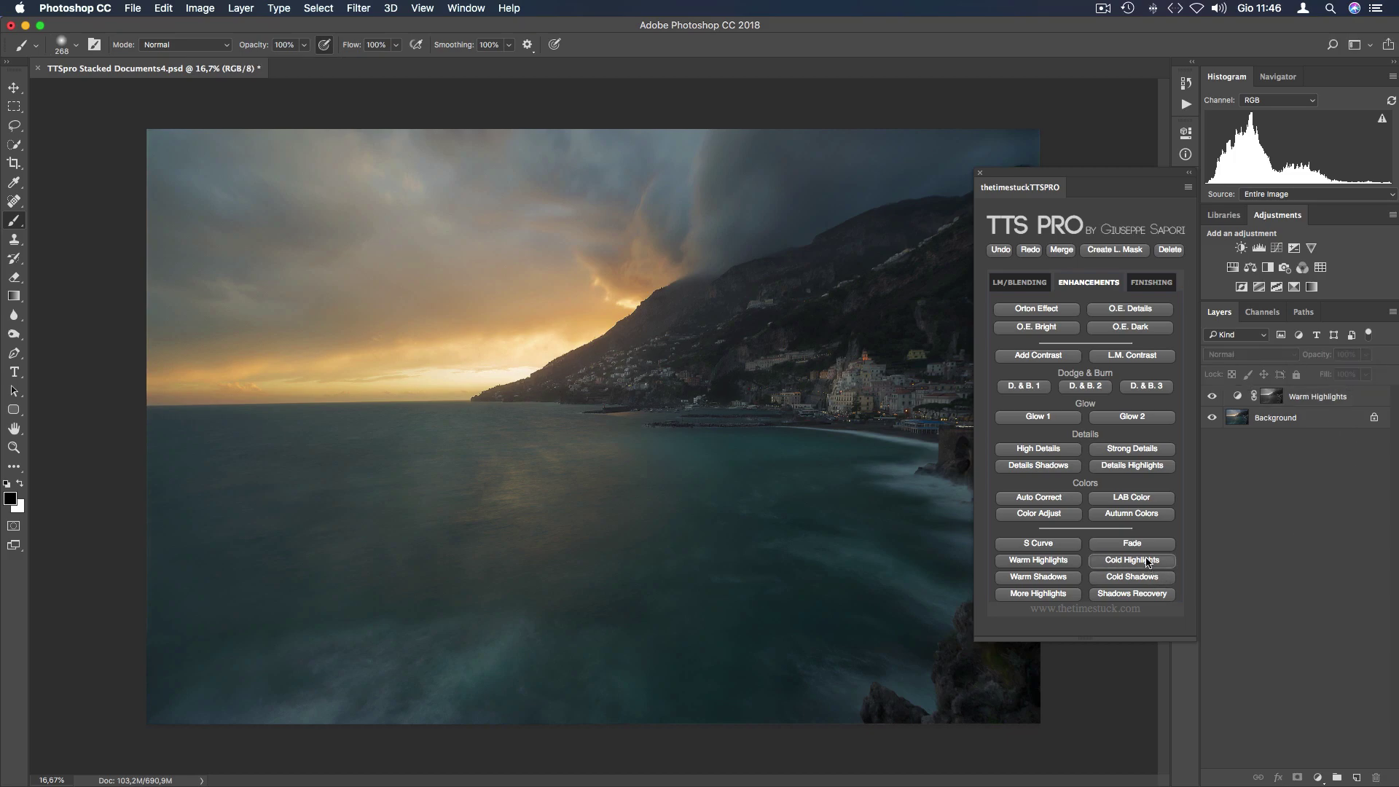
click(1211, 397)
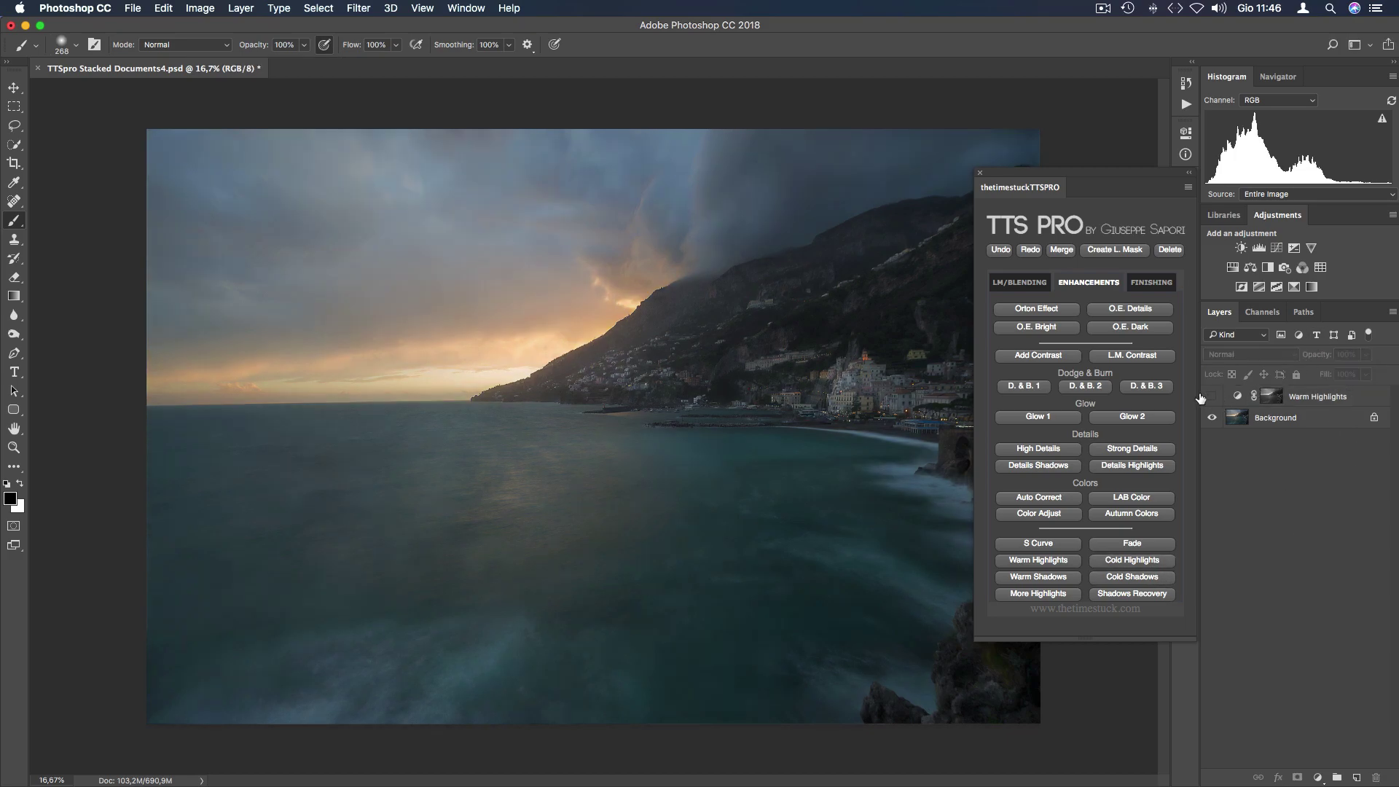
click(1211, 396)
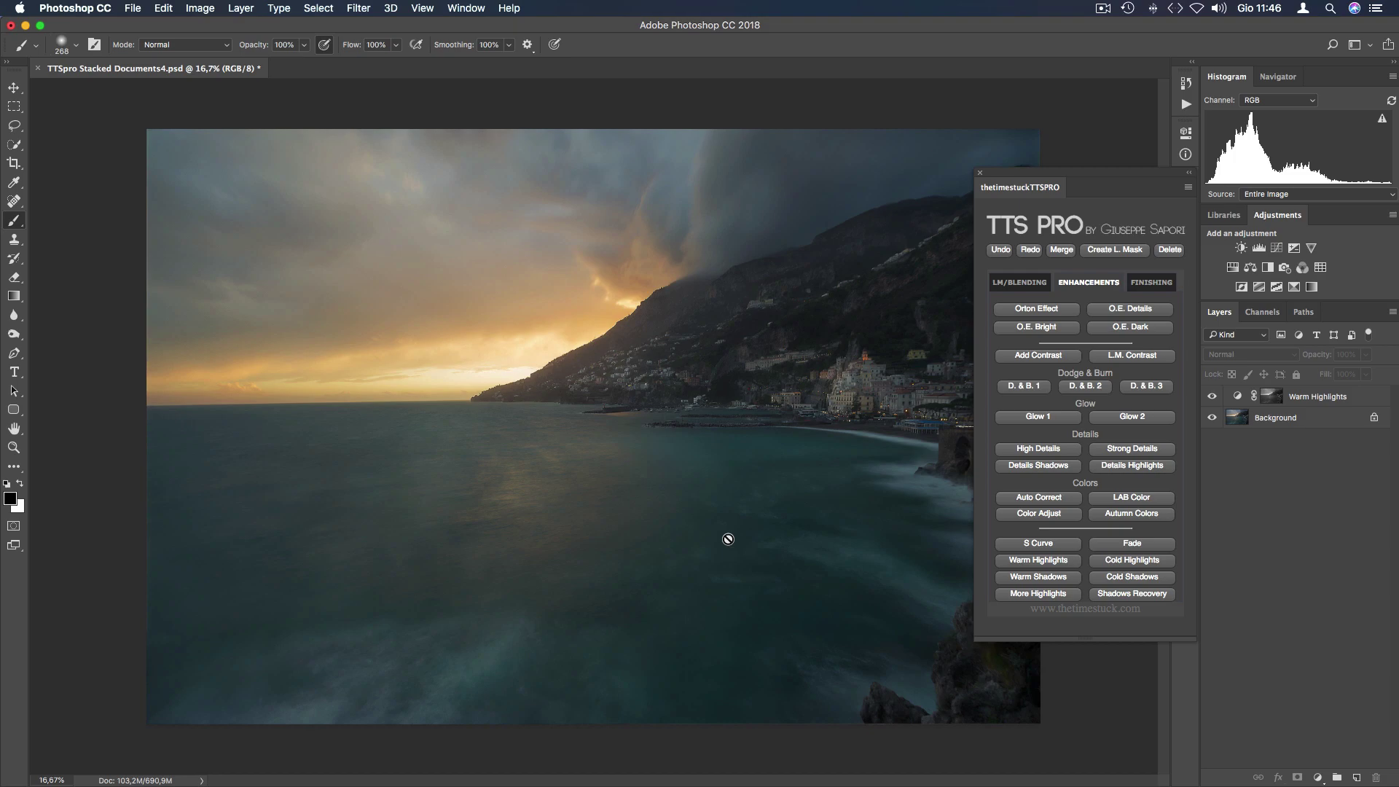
- Add a Warm Shadows layer from TTS Pro and drop its opacity to 20%
click(1044, 582)
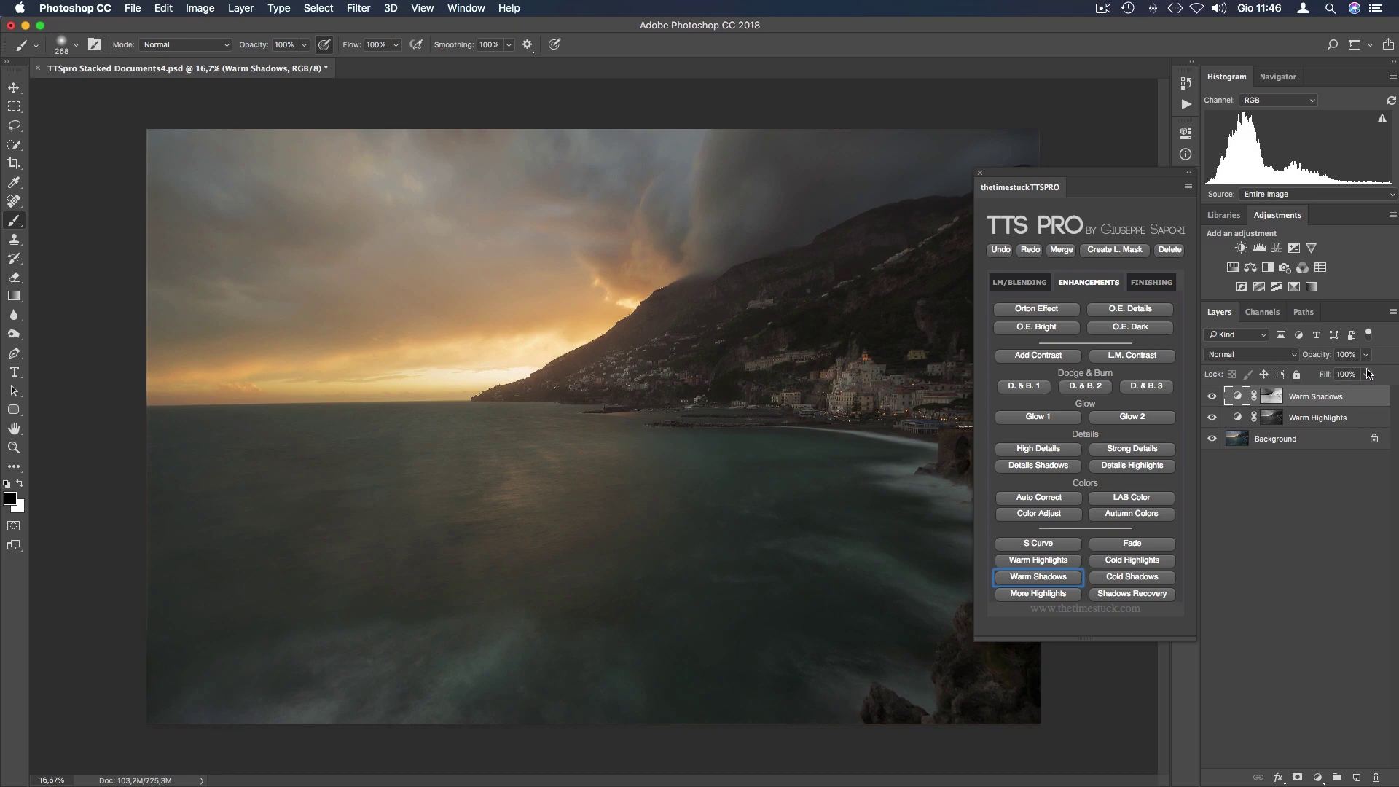
click(1366, 356)
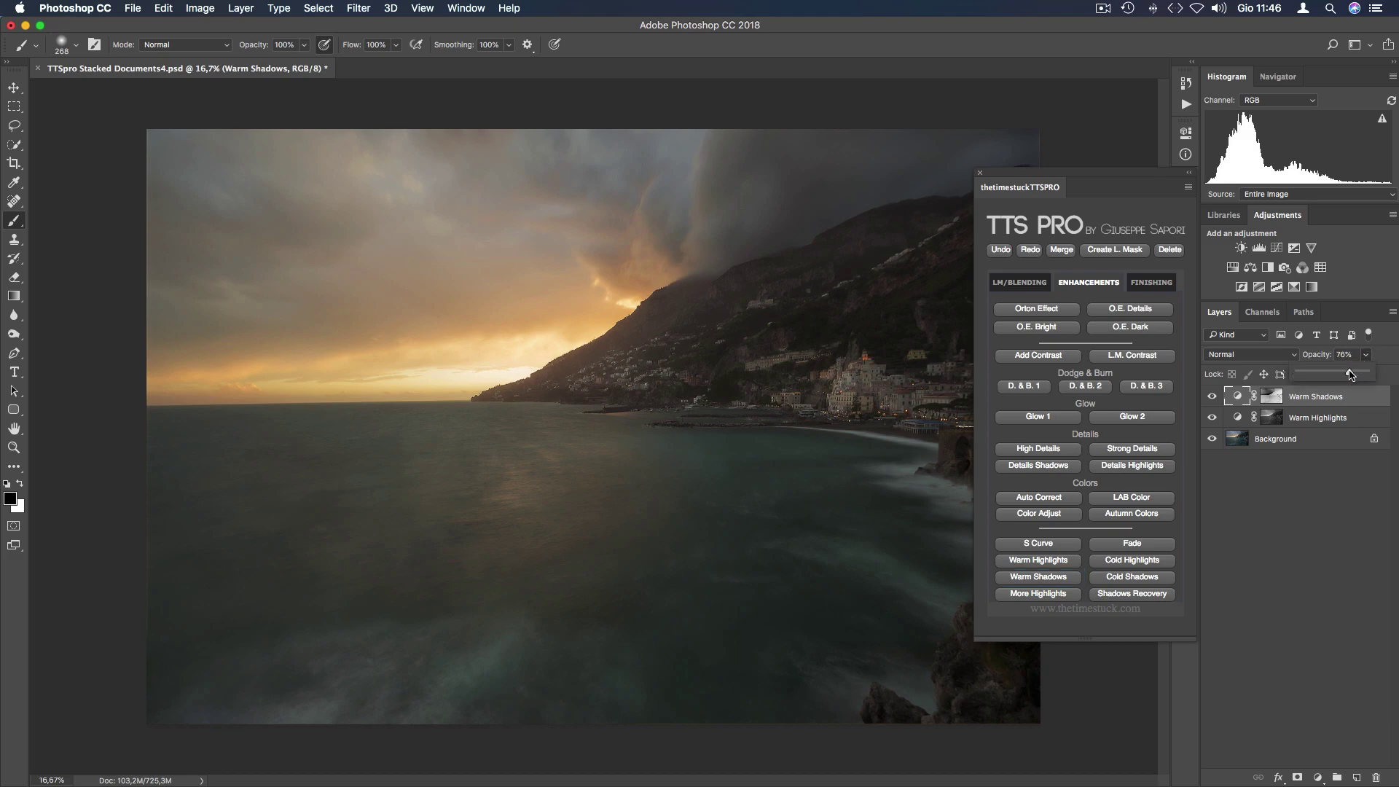
drag(1346, 373, 1311, 377)
click(1324, 417)
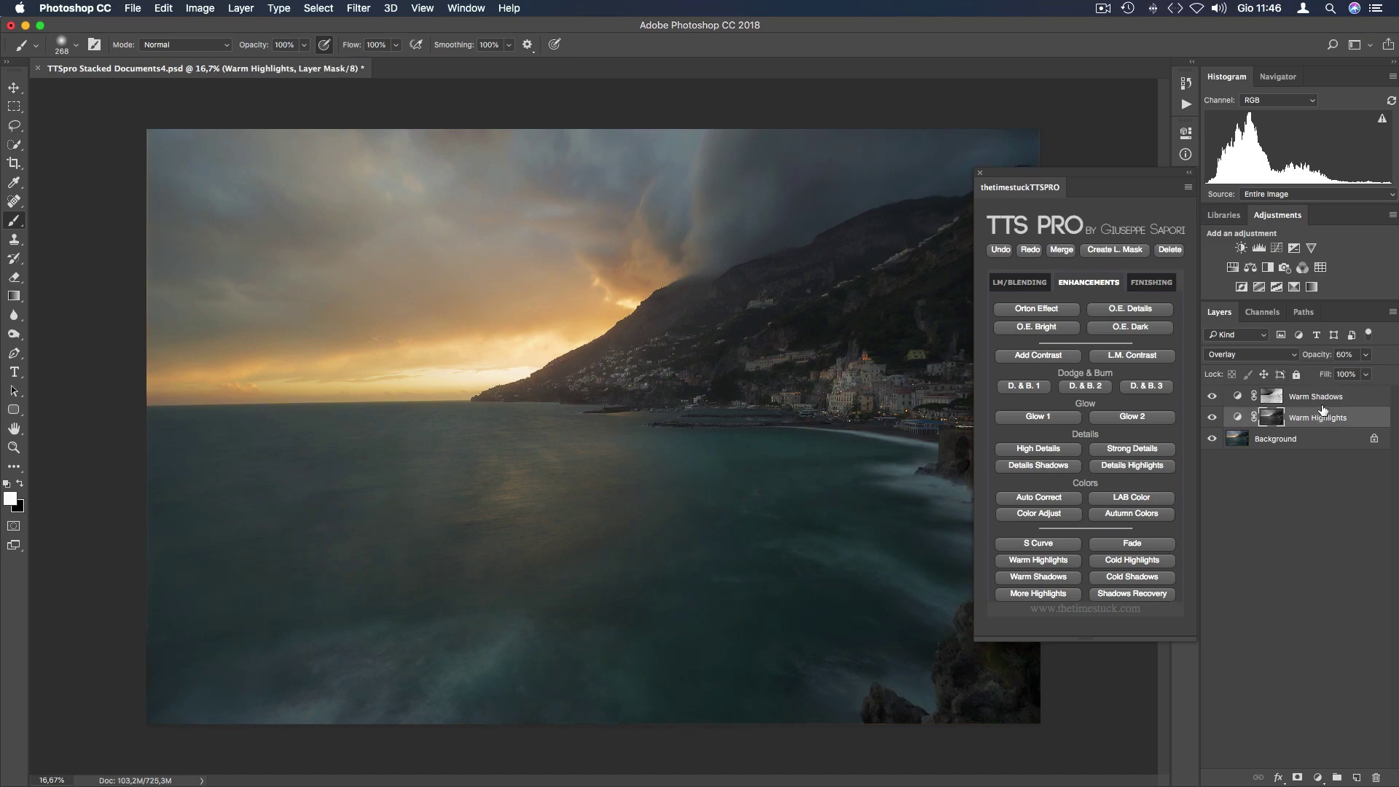
click(1322, 403)
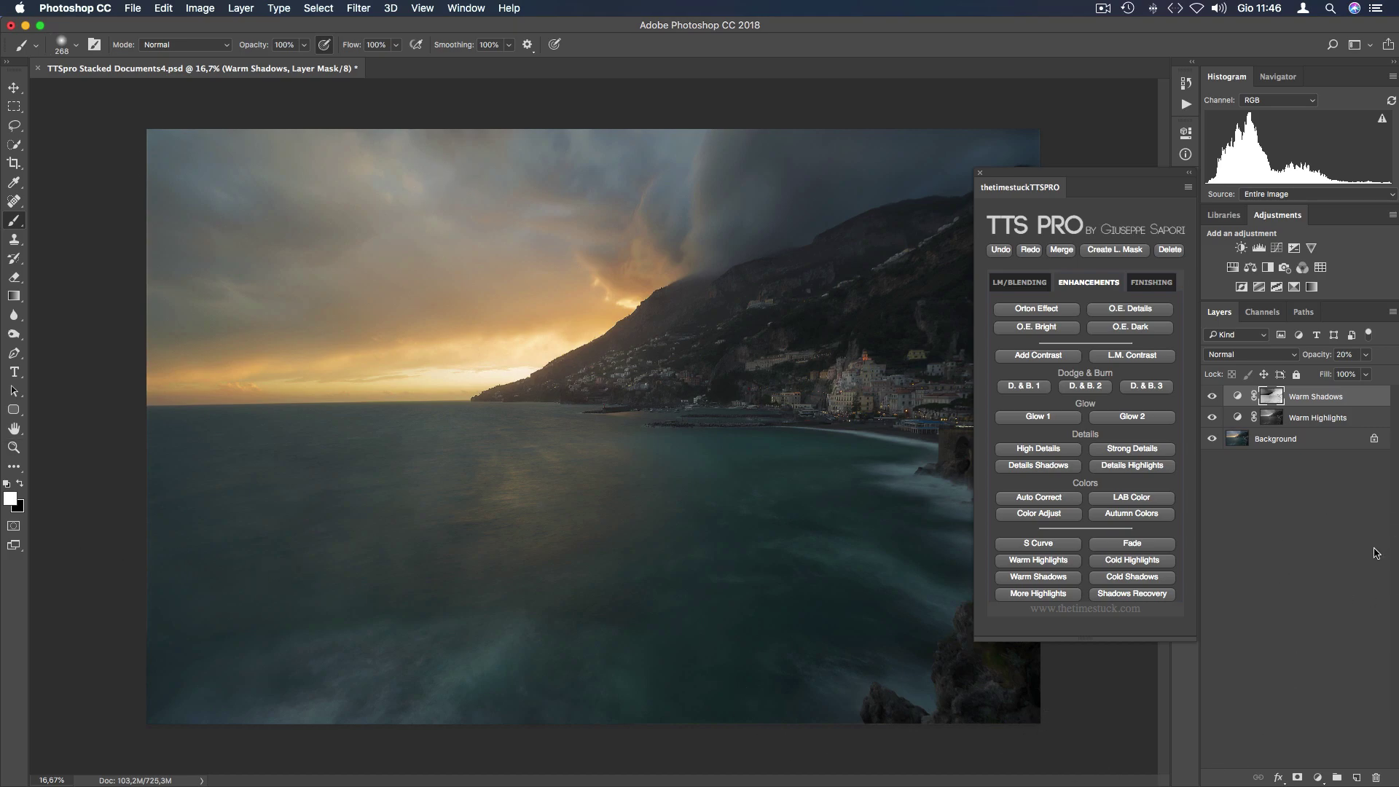
- Group the Warm Highlights and Warm Shadows layers and name the group 'Warm filters'
shift+click(1324, 423)
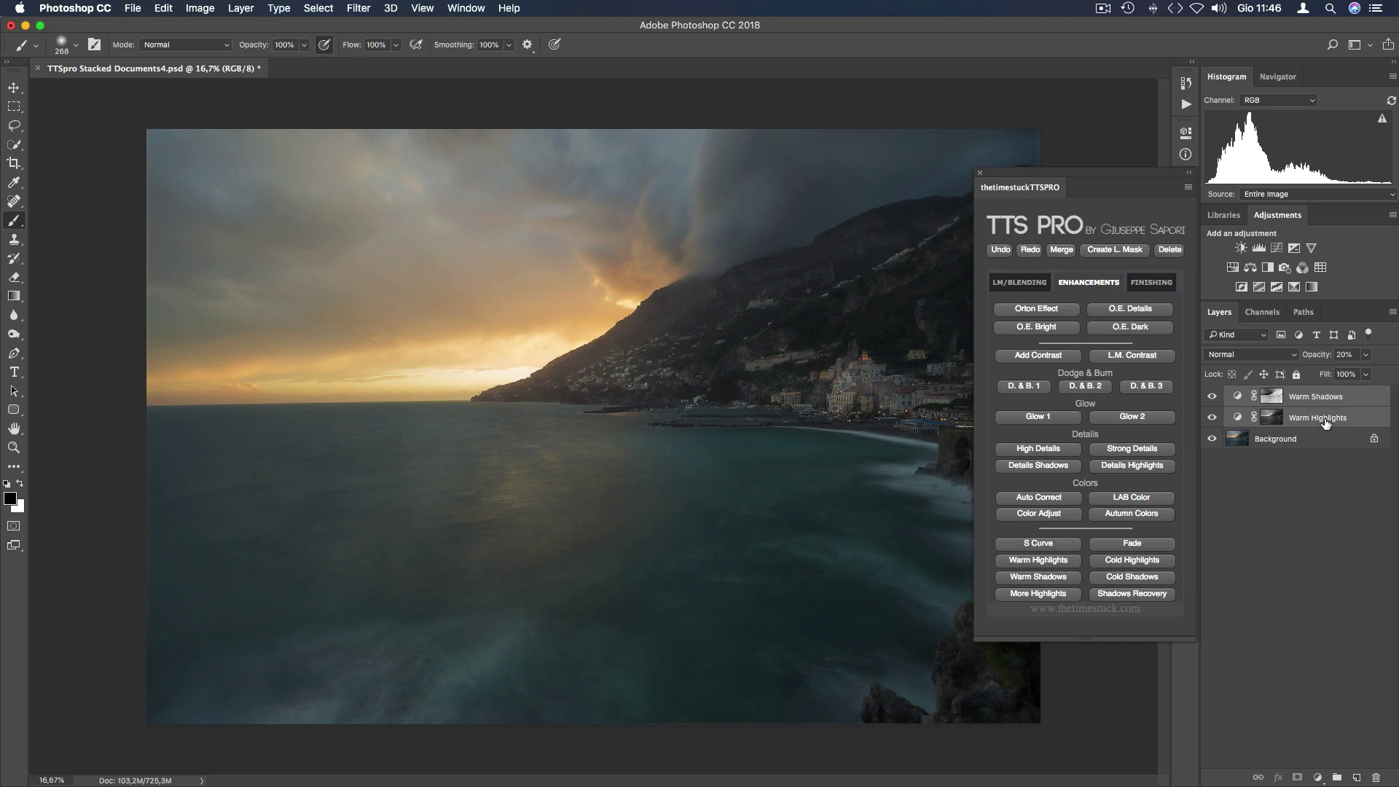
key(super+g)
double_click(1271, 394)
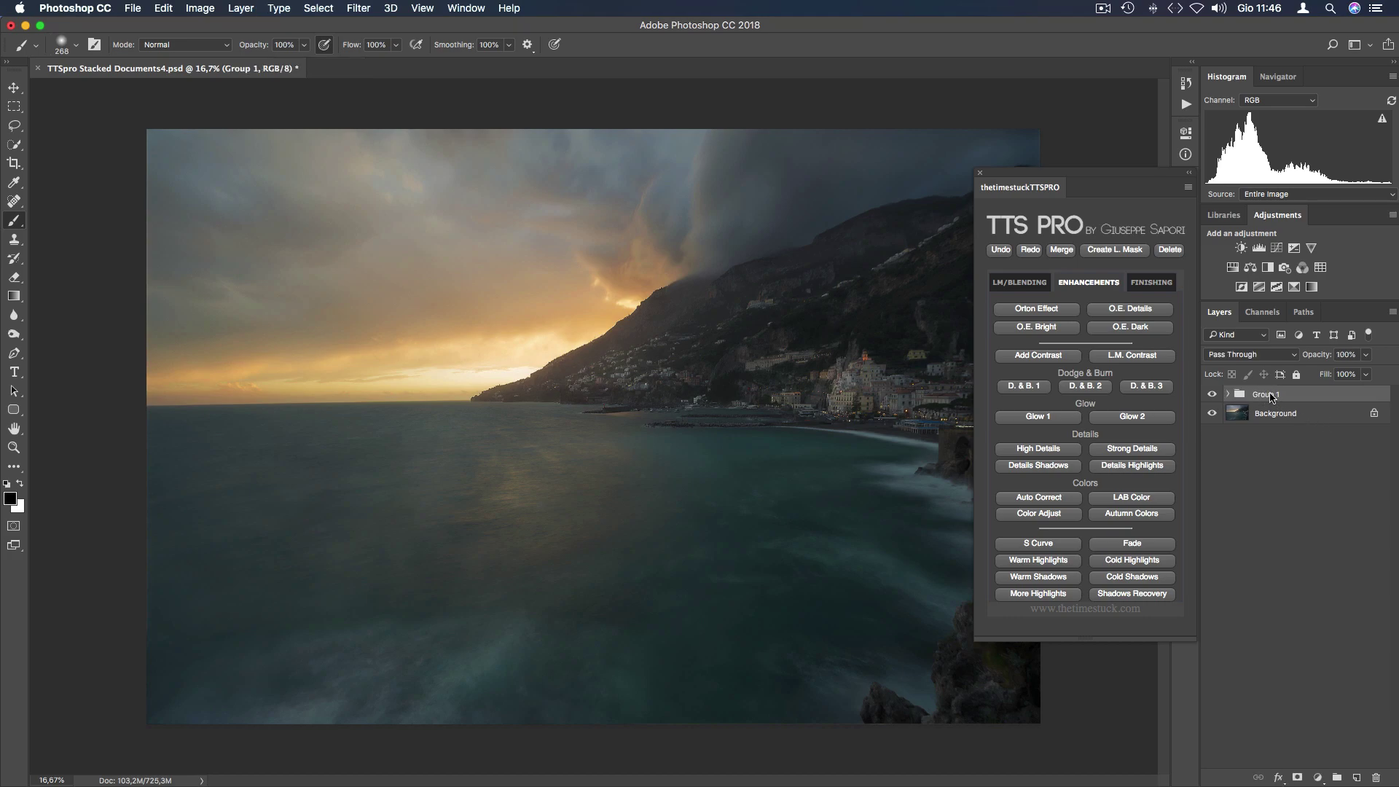
key(BackSpace)
text(Warm filters)
key(Return)
- Compare the Warm filters group on and off, leave it hidden, and select Background
click(1211, 394)
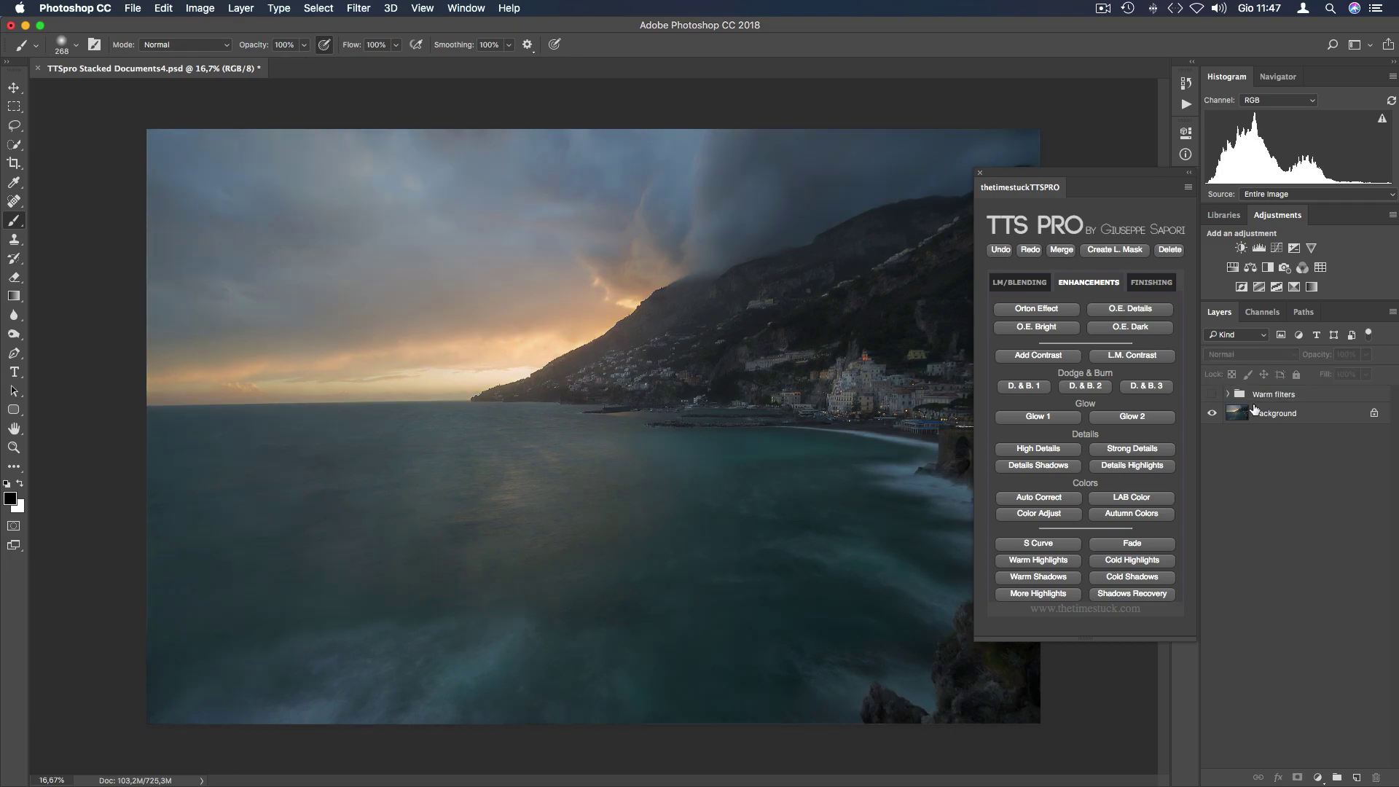
click(1212, 394)
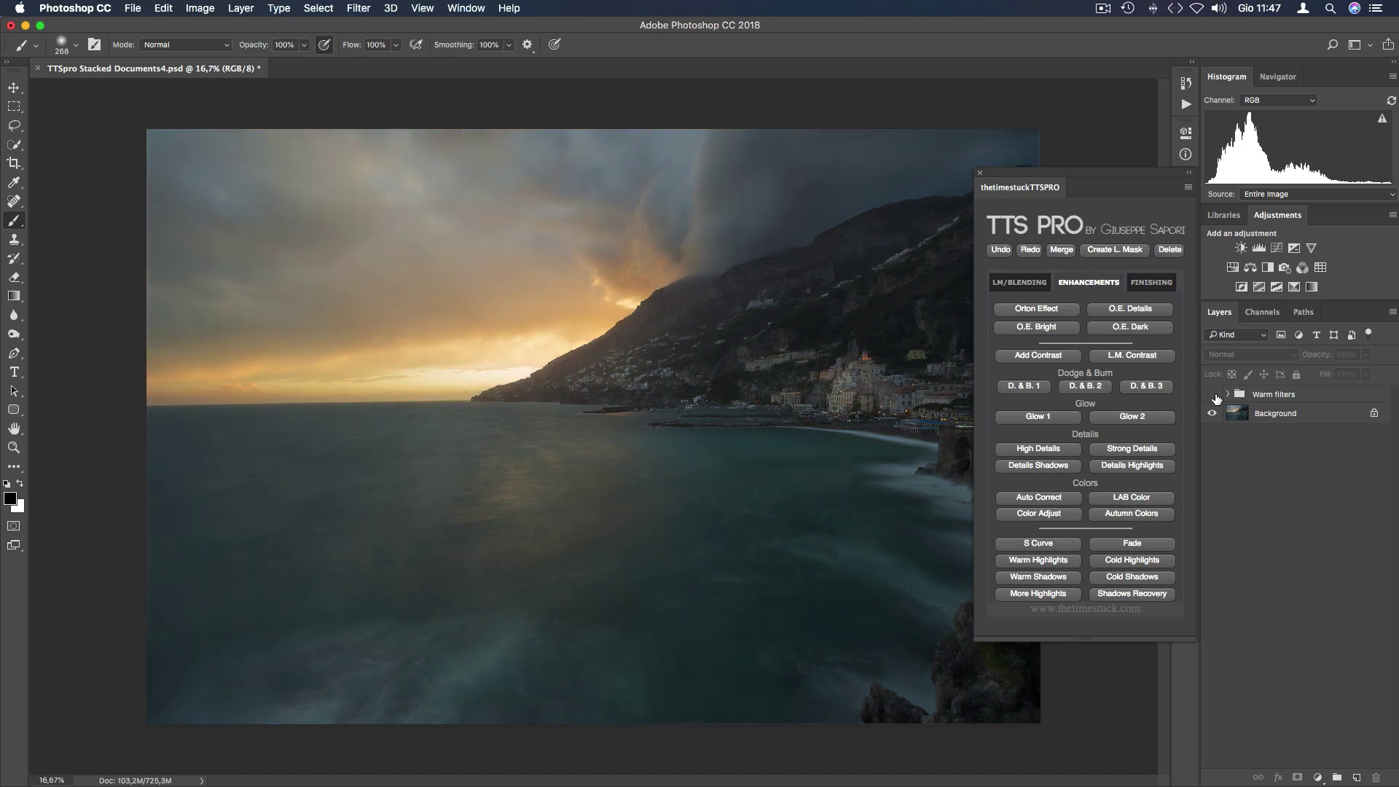
click(1212, 394)
click(1293, 413)
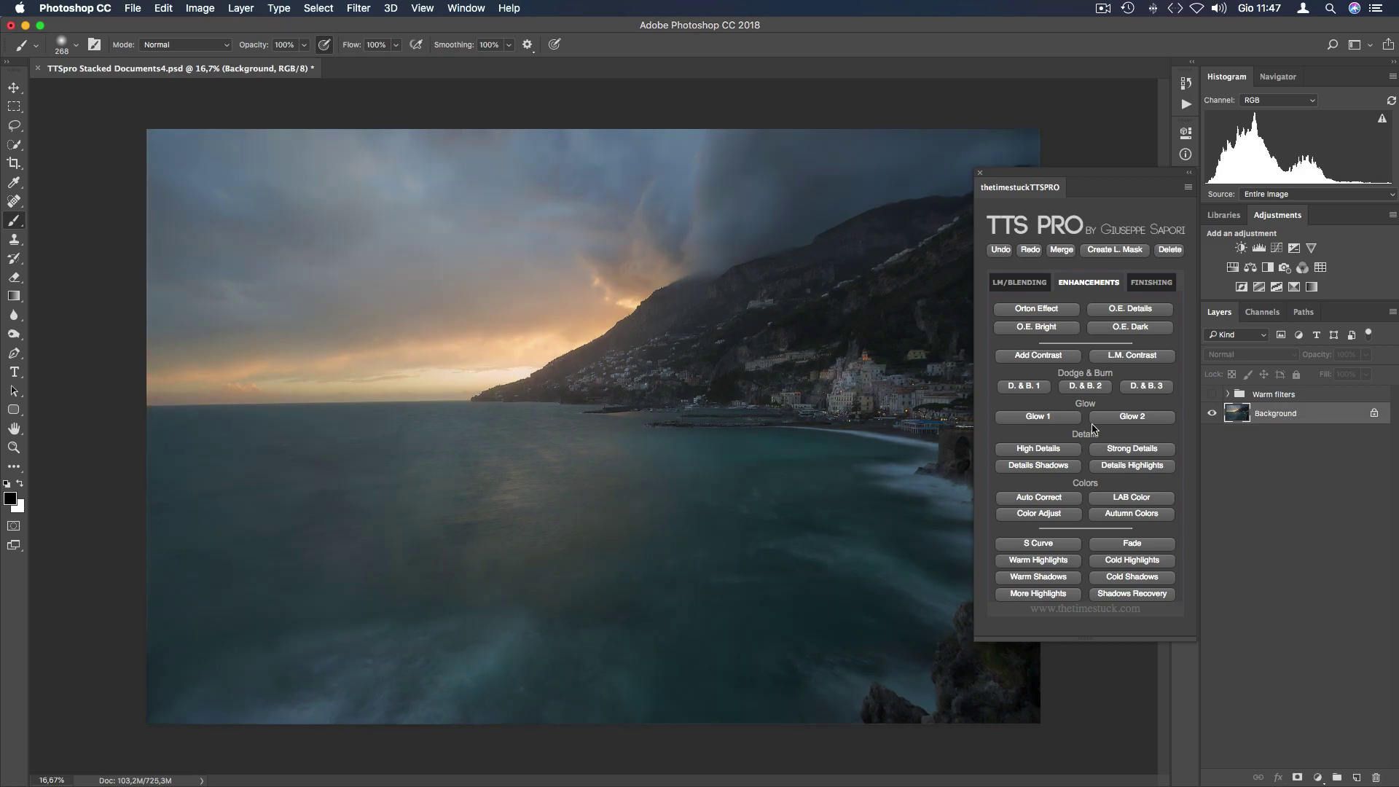
- Add a Cold Highlights layer from TTS Pro and toggle it to compare
click(1143, 561)
click(1127, 563)
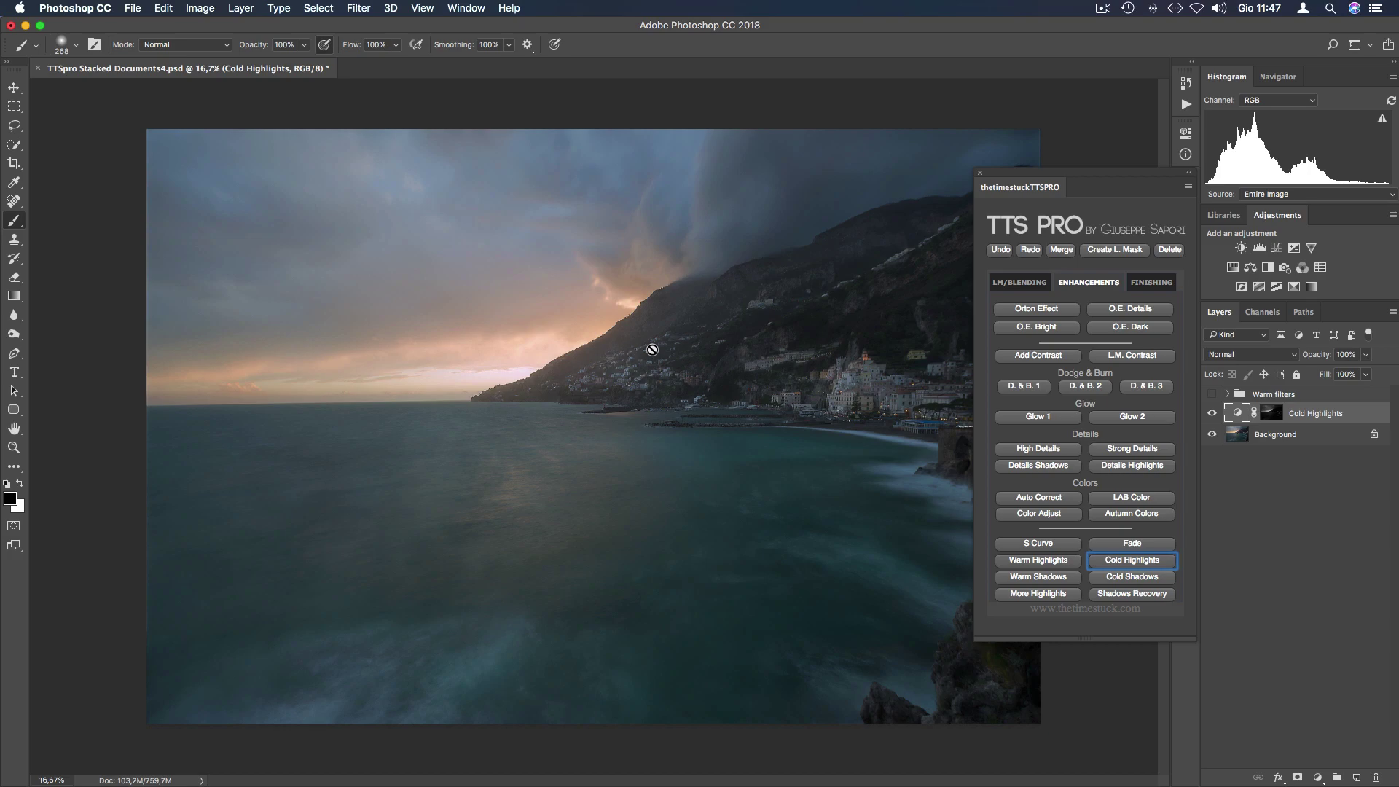
click(1212, 413)
click(1212, 413)
- Try Overlay and Soft Light on Cold Highlights, then settle on Normal blending
click(1244, 356)
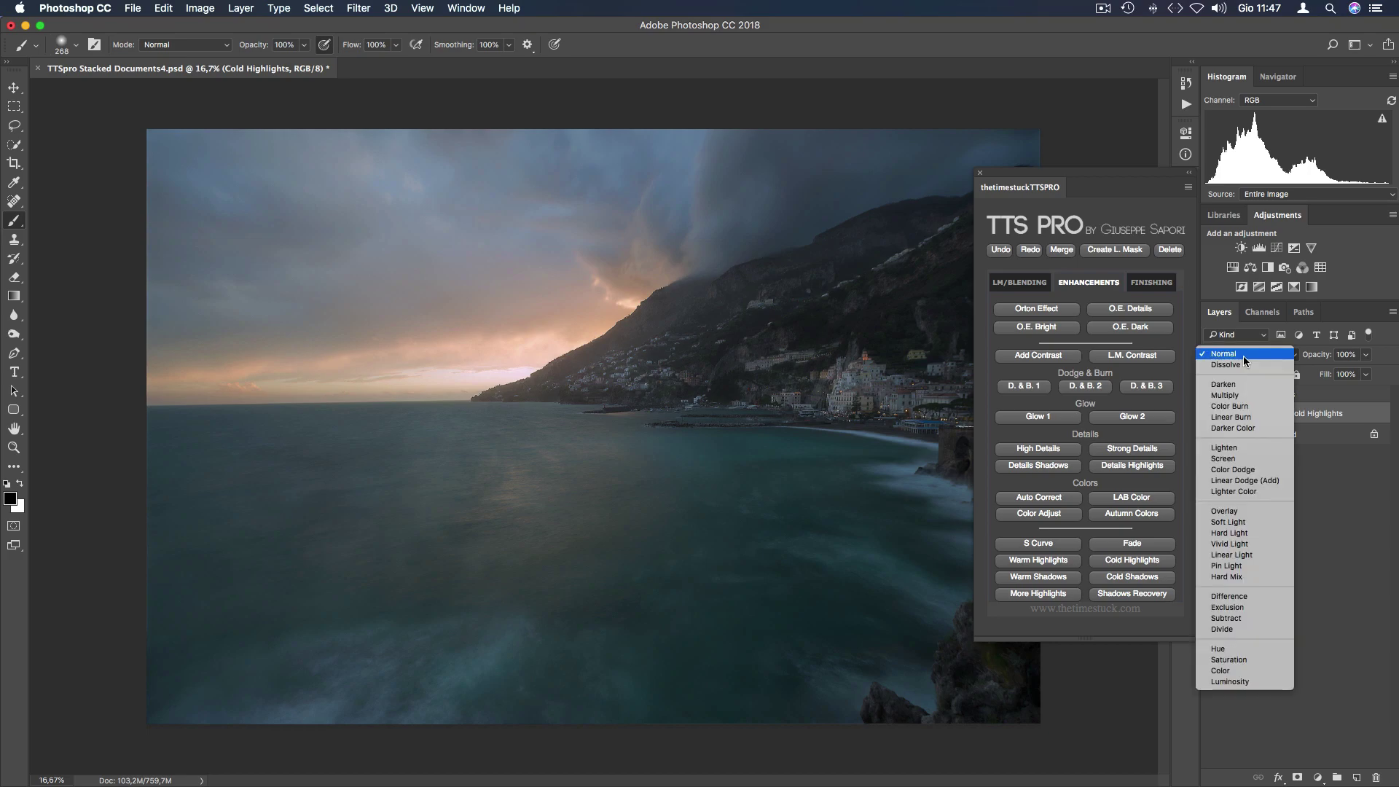
click(1247, 511)
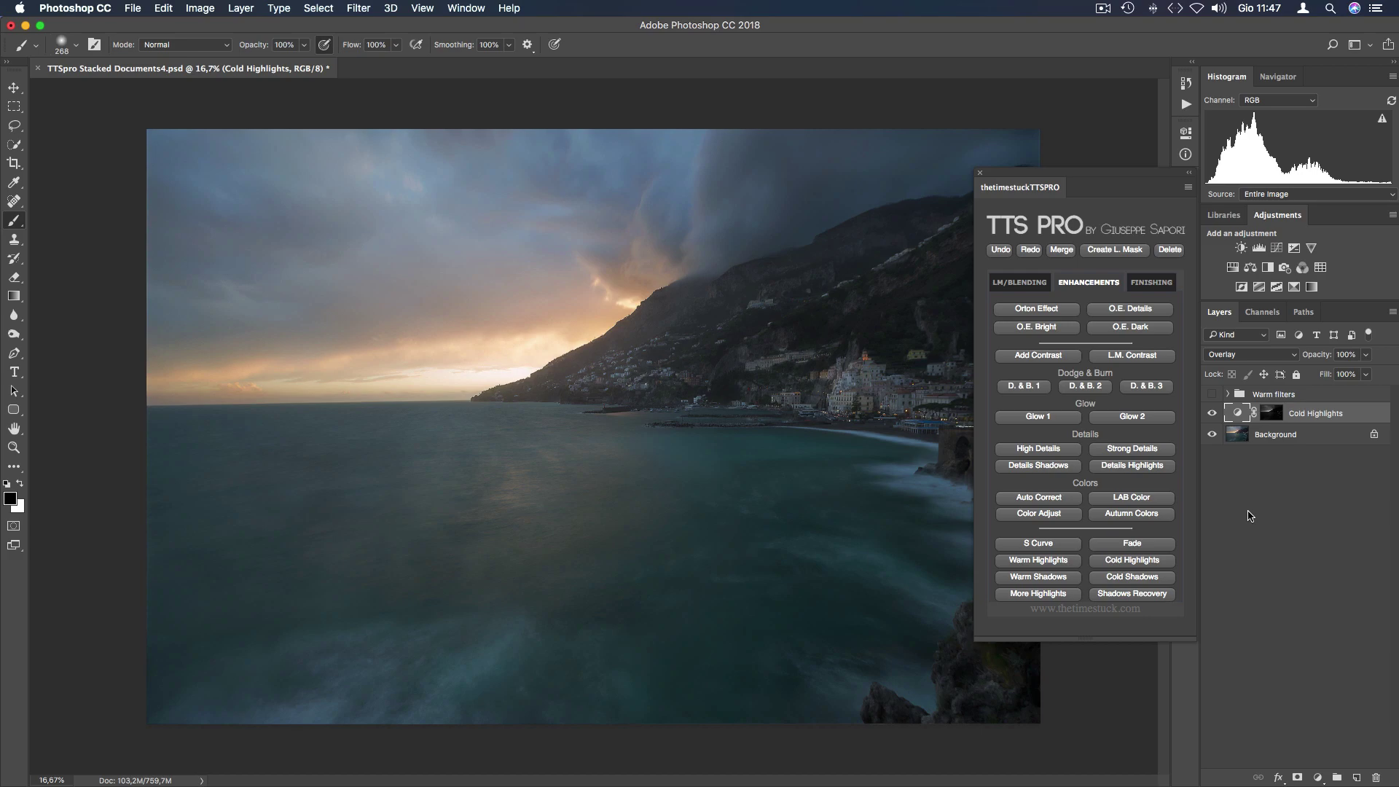
click(1248, 354)
click(1244, 365)
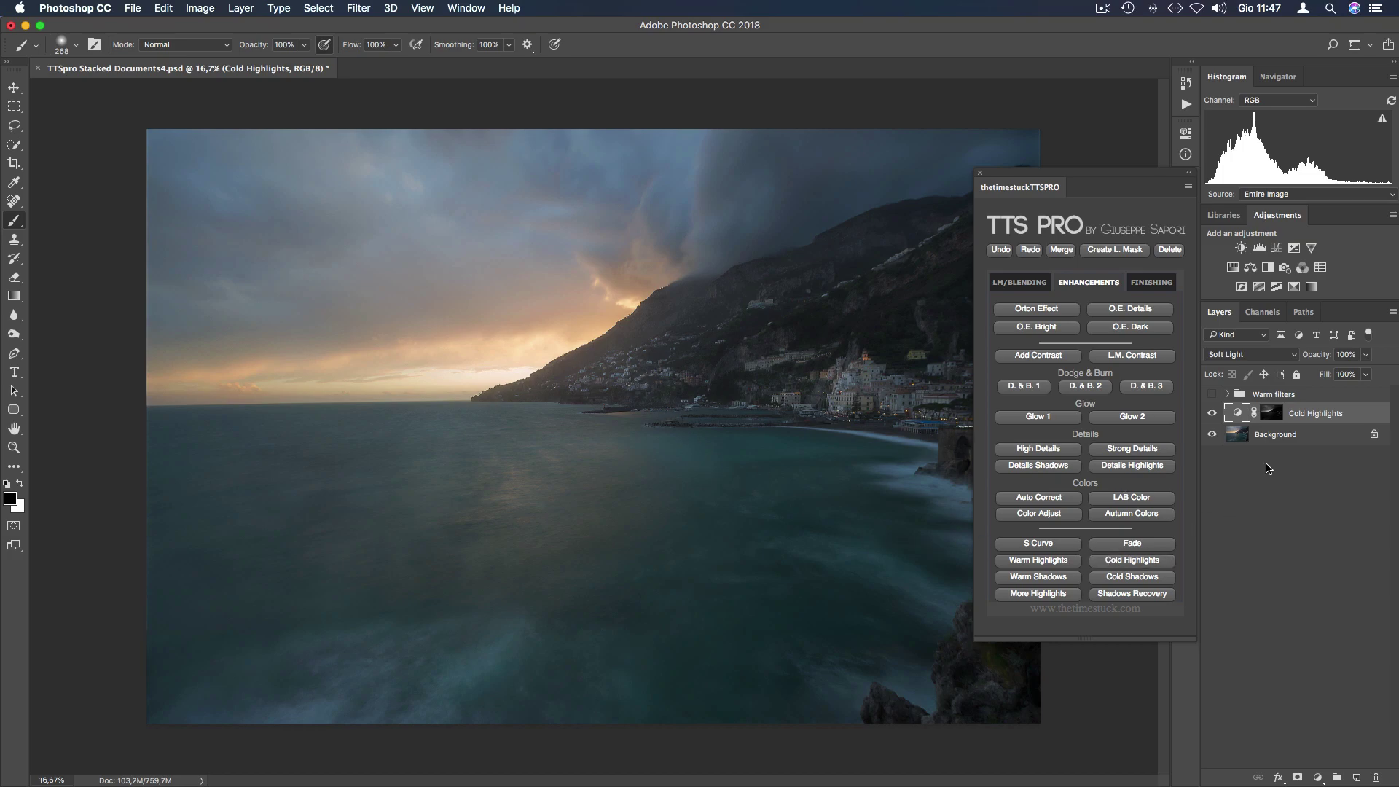
key(shift+alt+n)
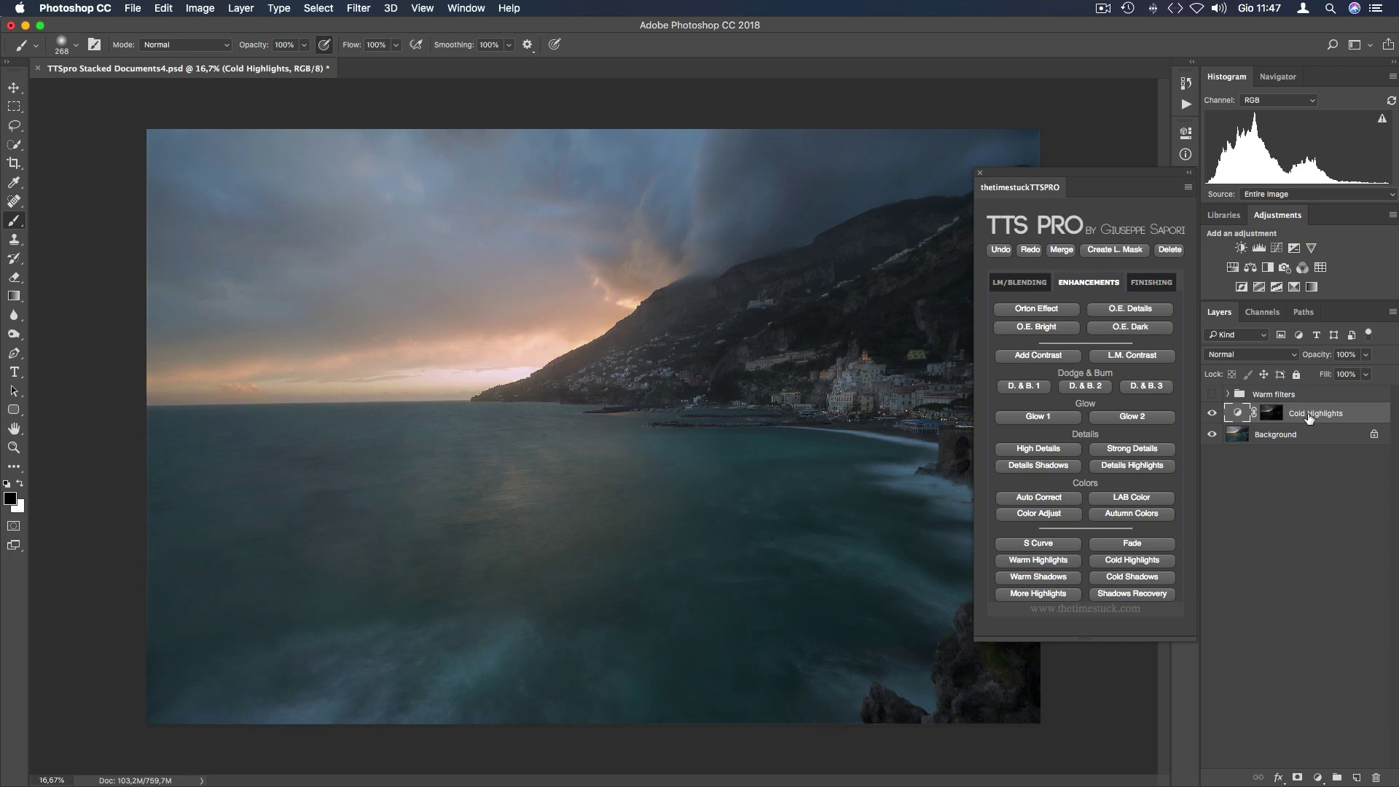
- Add a Cold Shadows layer from TTS Pro and lower its opacity to 24%
click(1142, 580)
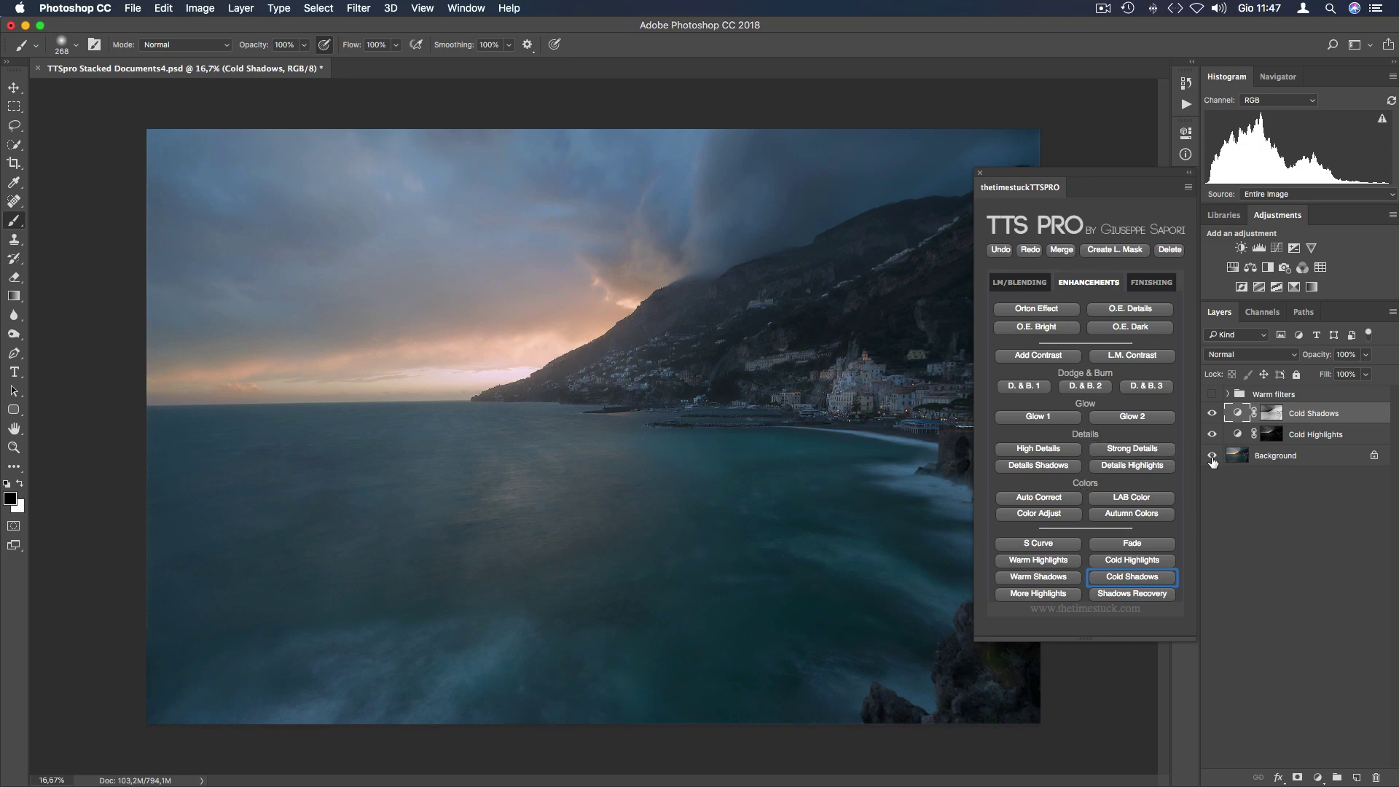
click(1367, 356)
drag(1371, 372, 1313, 373)
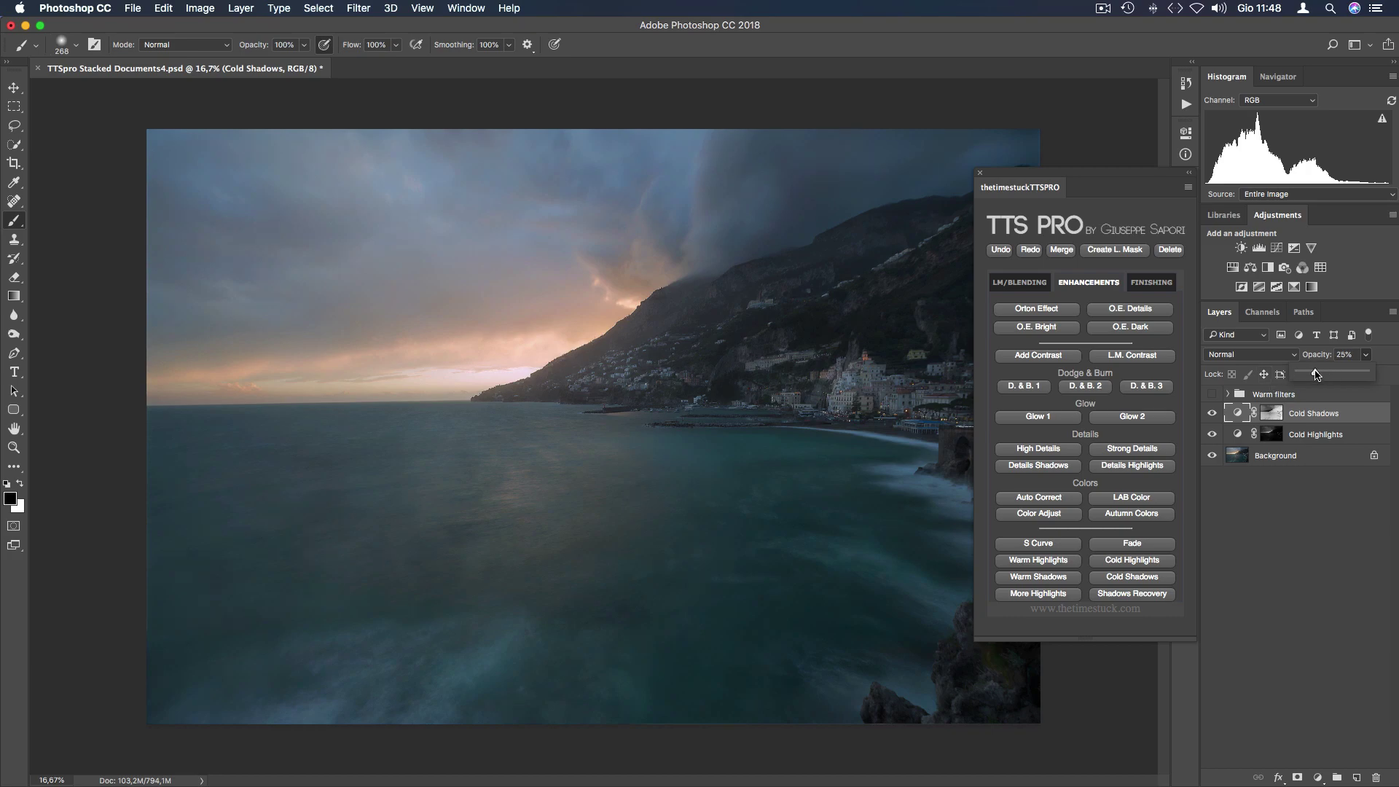
drag(1315, 375, 1315, 379)
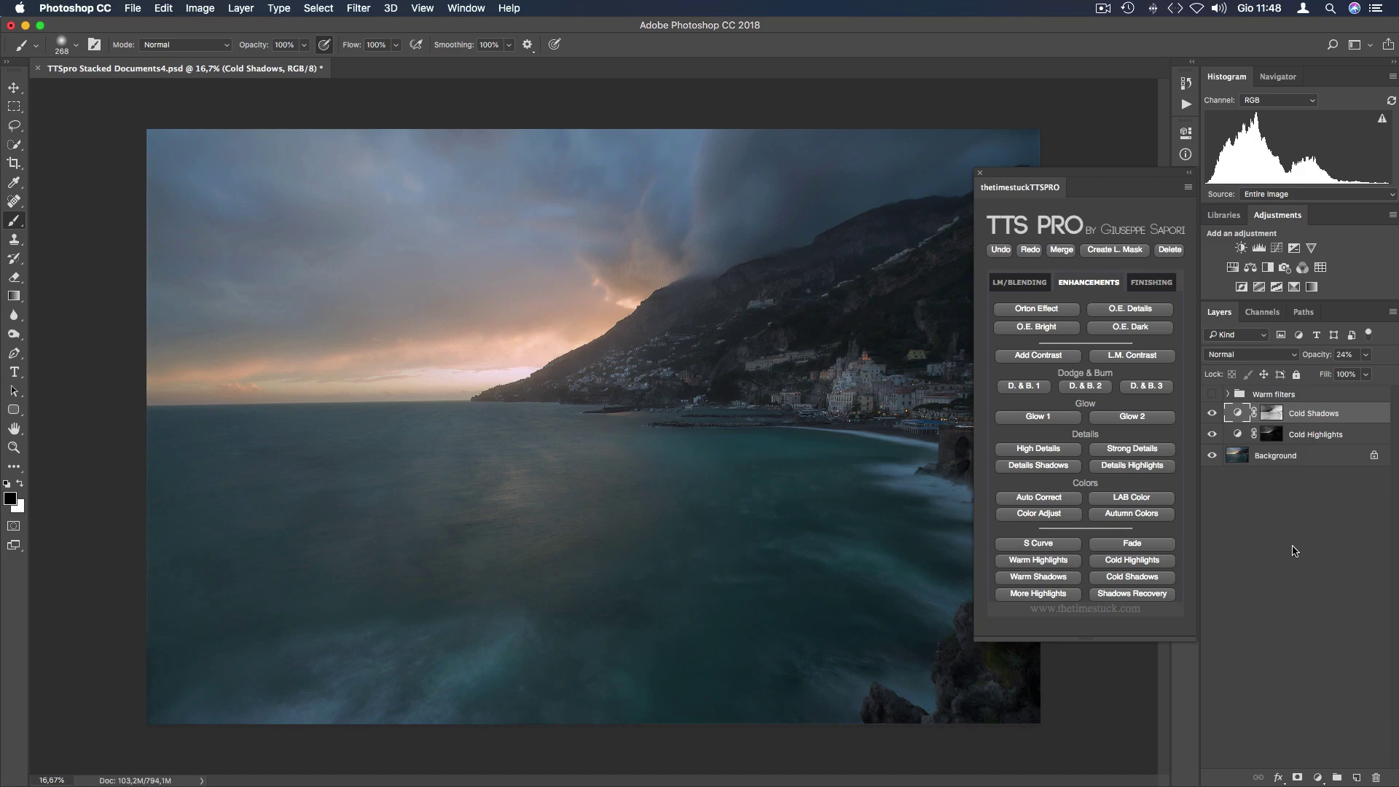
- Group Cold Highlights and Cold Shadows into a group named 'Cold filters'
shift+click(1324, 436)
key(super+g)
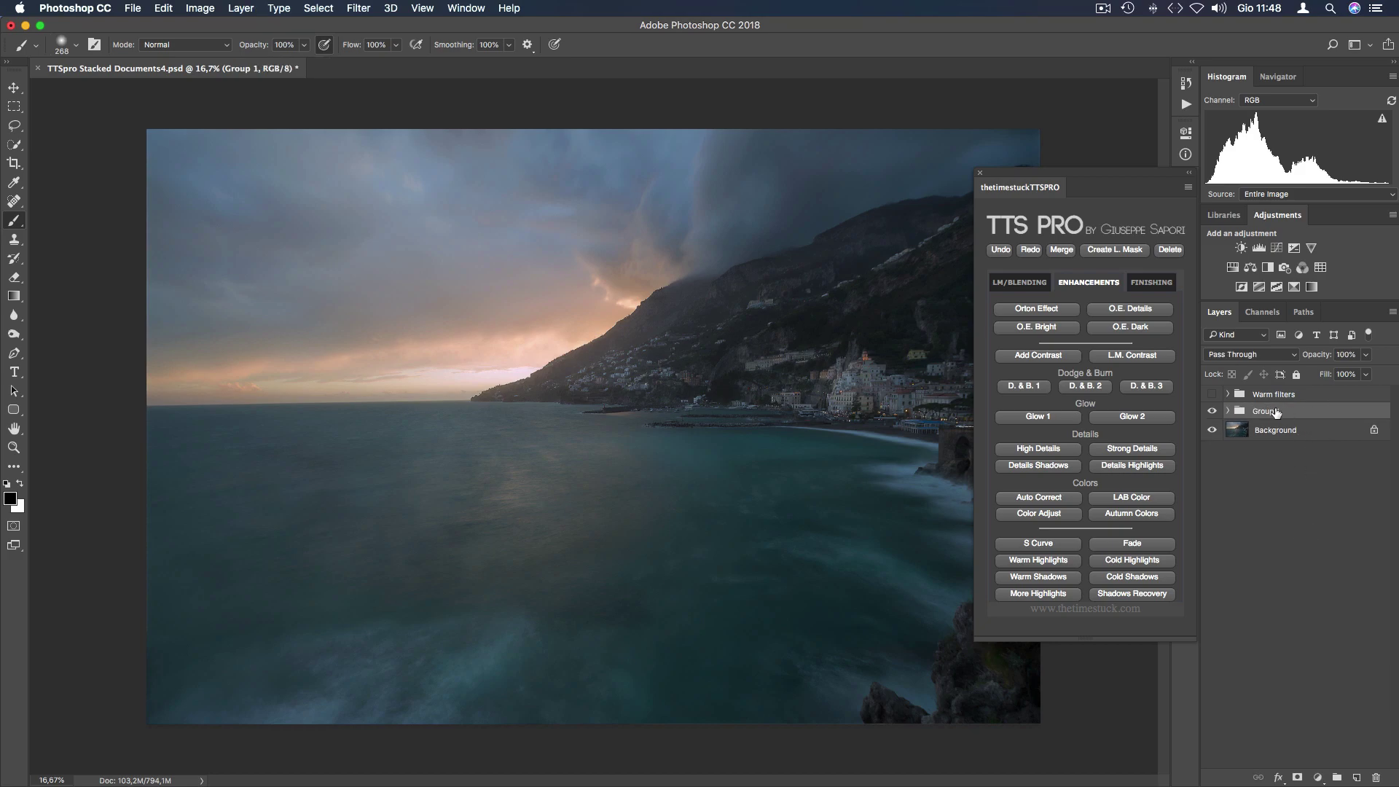
double_click(1268, 411)
text(Cold filters)
key(Return)
- Leave Cold filters hidden and Warm filters visible, comparing each group on and off
click(1212, 412)
click(1212, 413)
click(1212, 410)
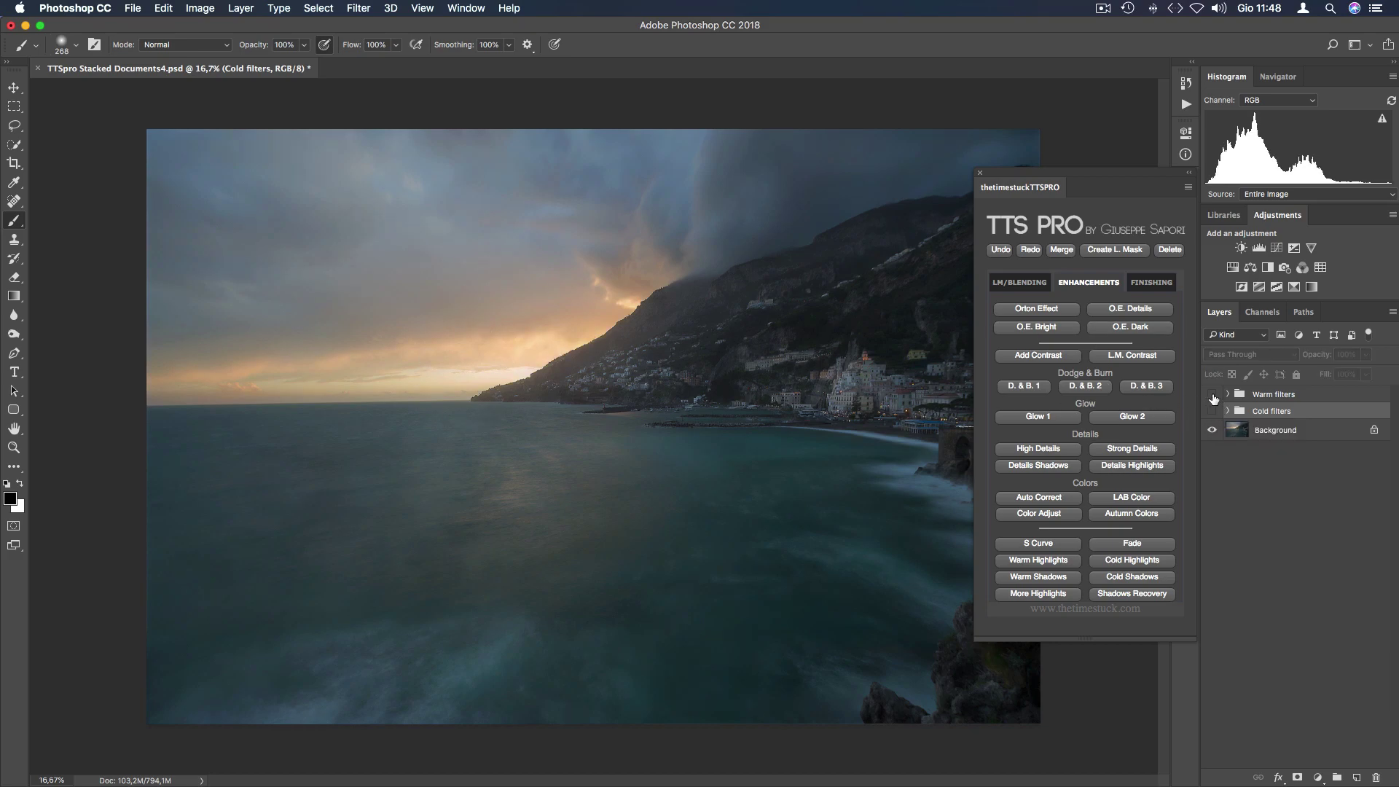
click(1212, 394)
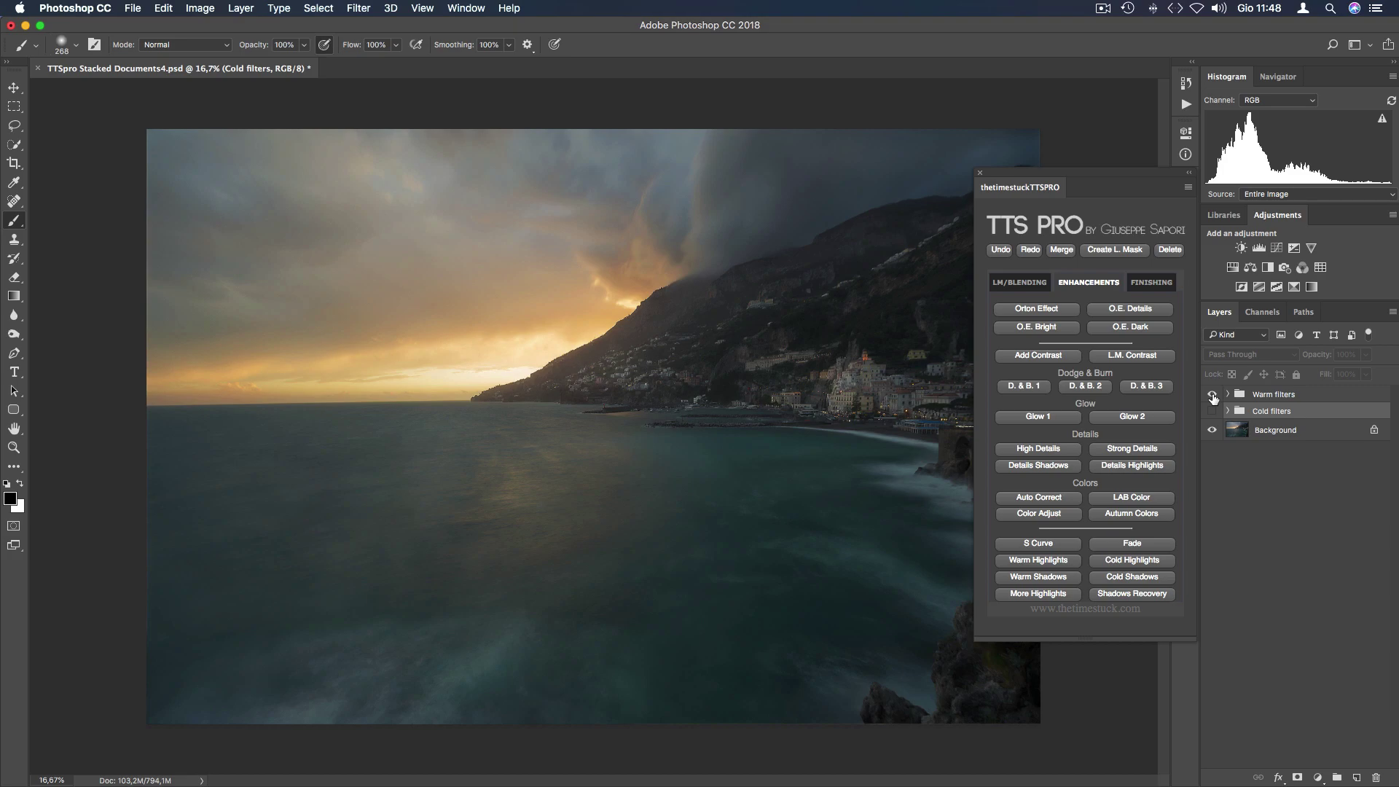
click(1212, 394)
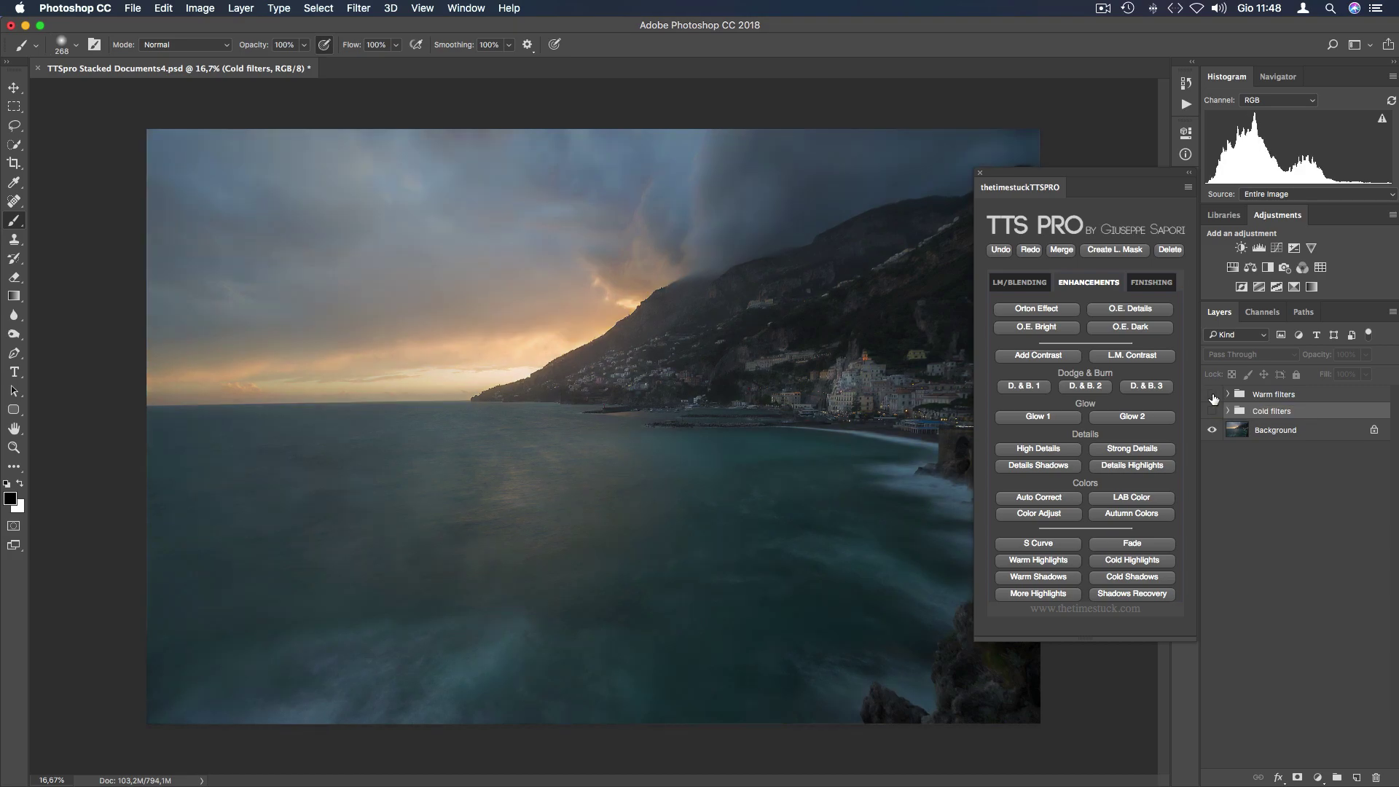
click(1212, 394)
- Set the Warm filters group opacity to 58% and toggle it to compare
click(1338, 395)
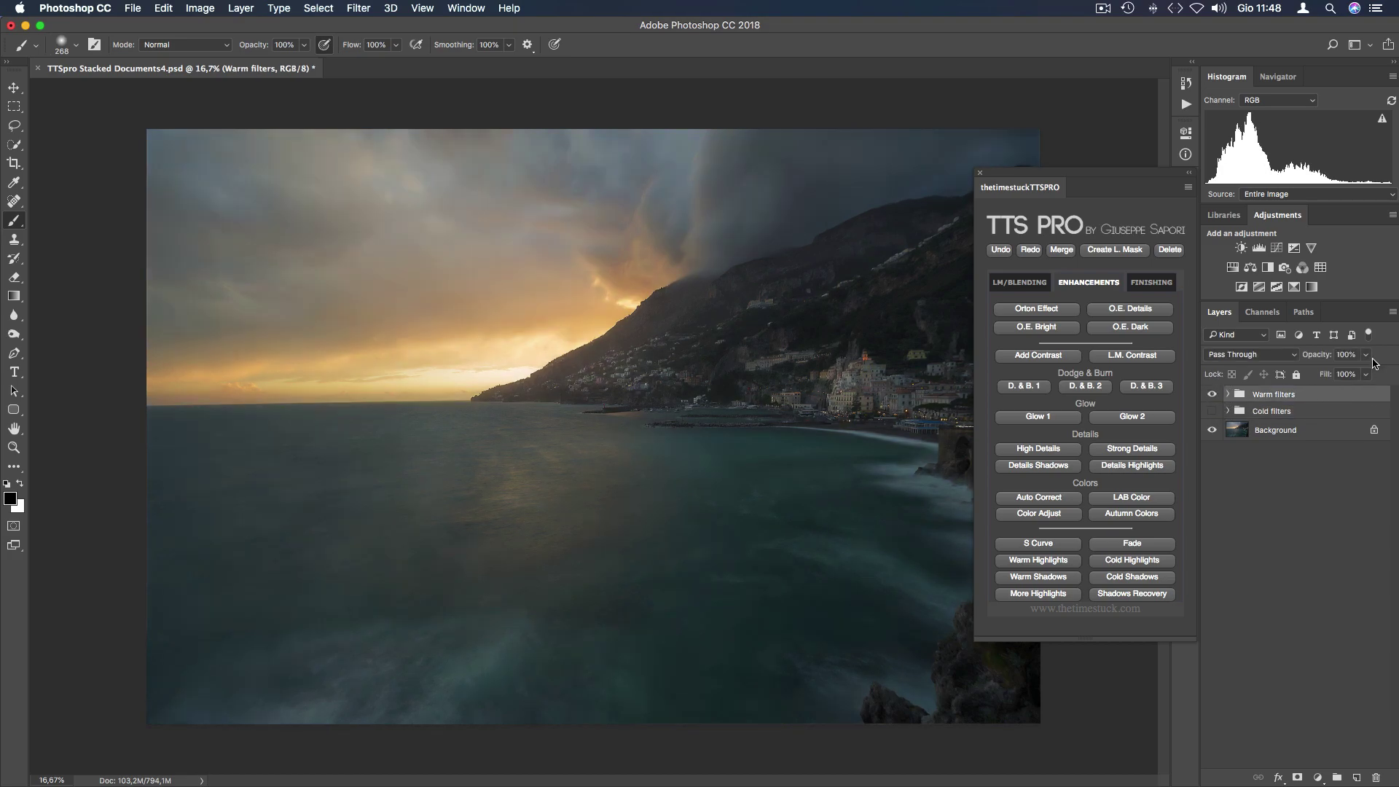
click(1365, 354)
drag(1364, 371, 1336, 375)
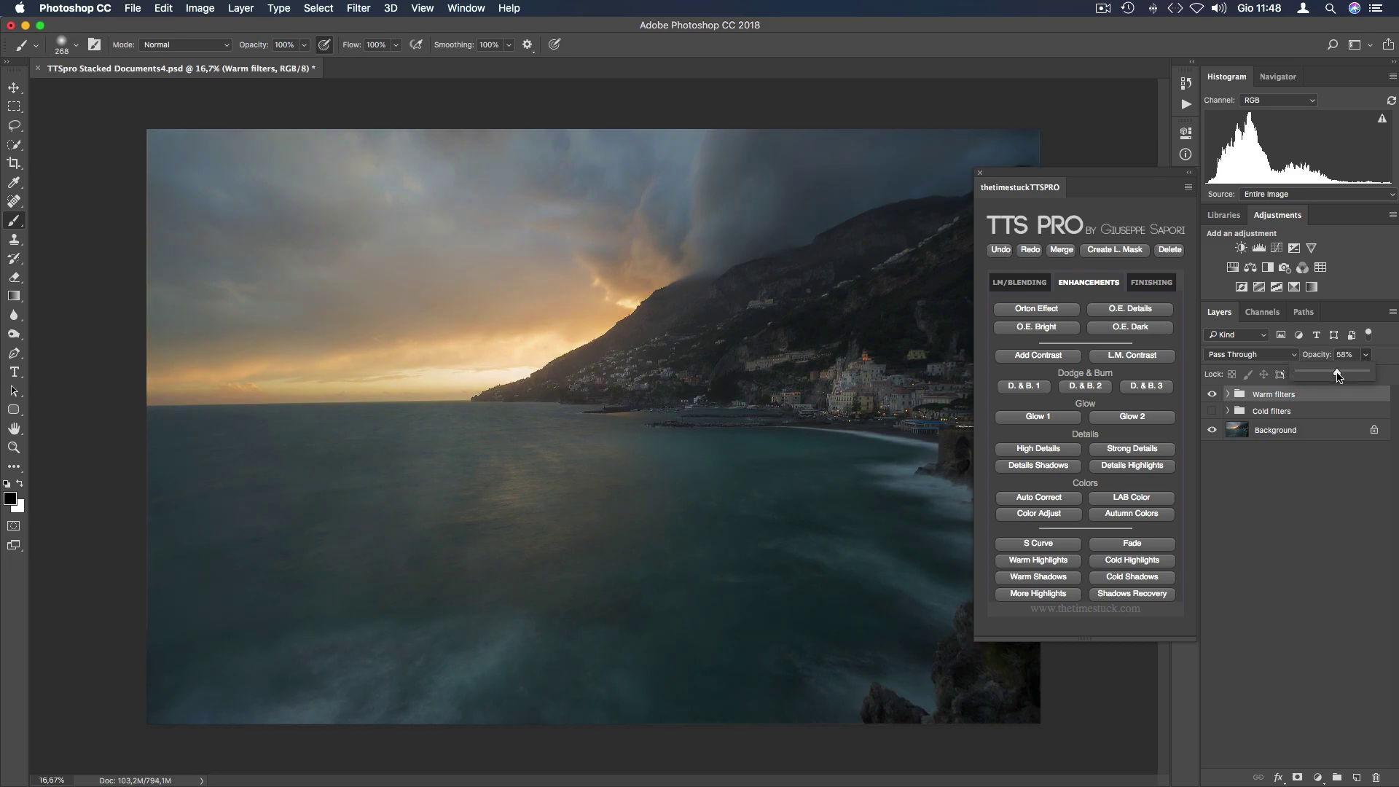
click(1212, 394)
click(1210, 394)
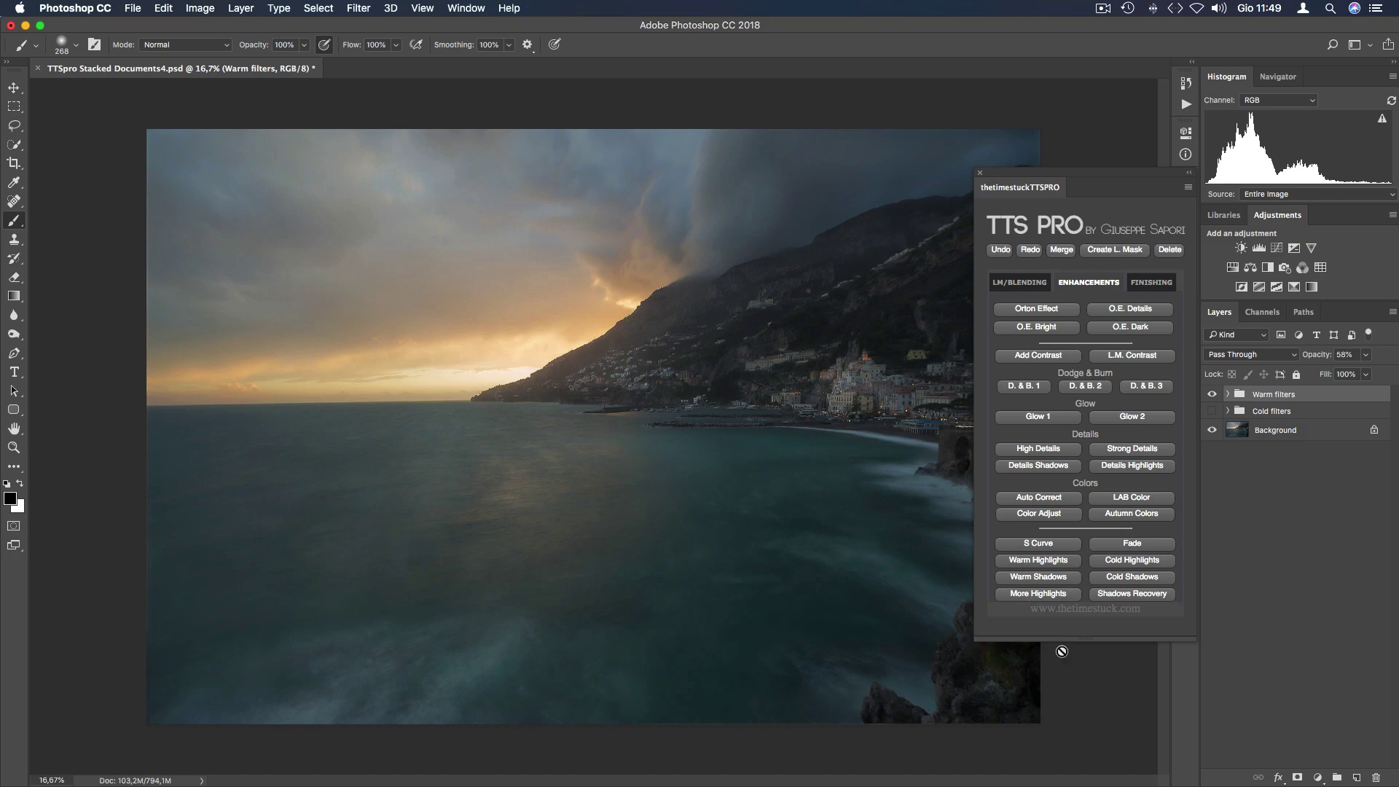
- Add More Highlights above Warm filters, then a Shadows Recovery layer on top
click(1038, 593)
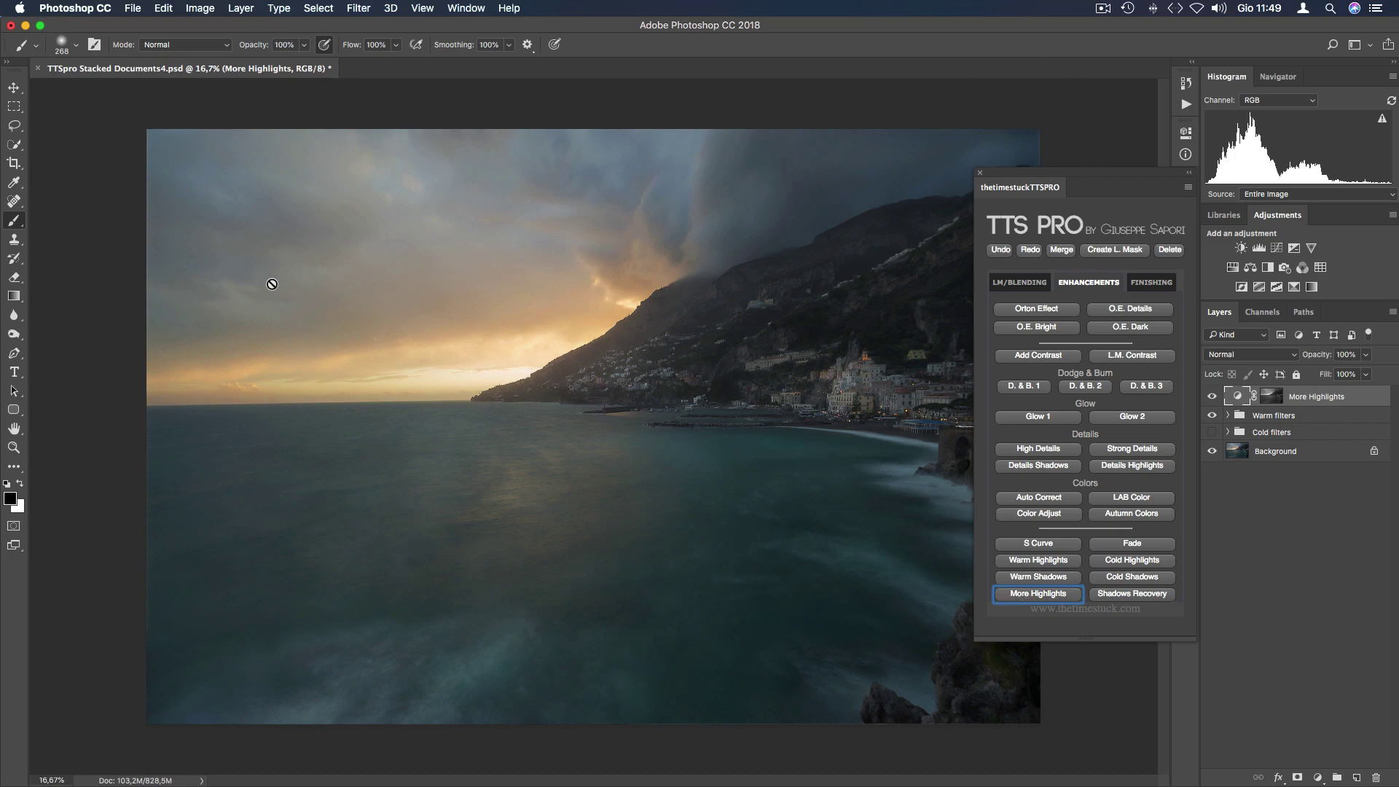
click(1204, 400)
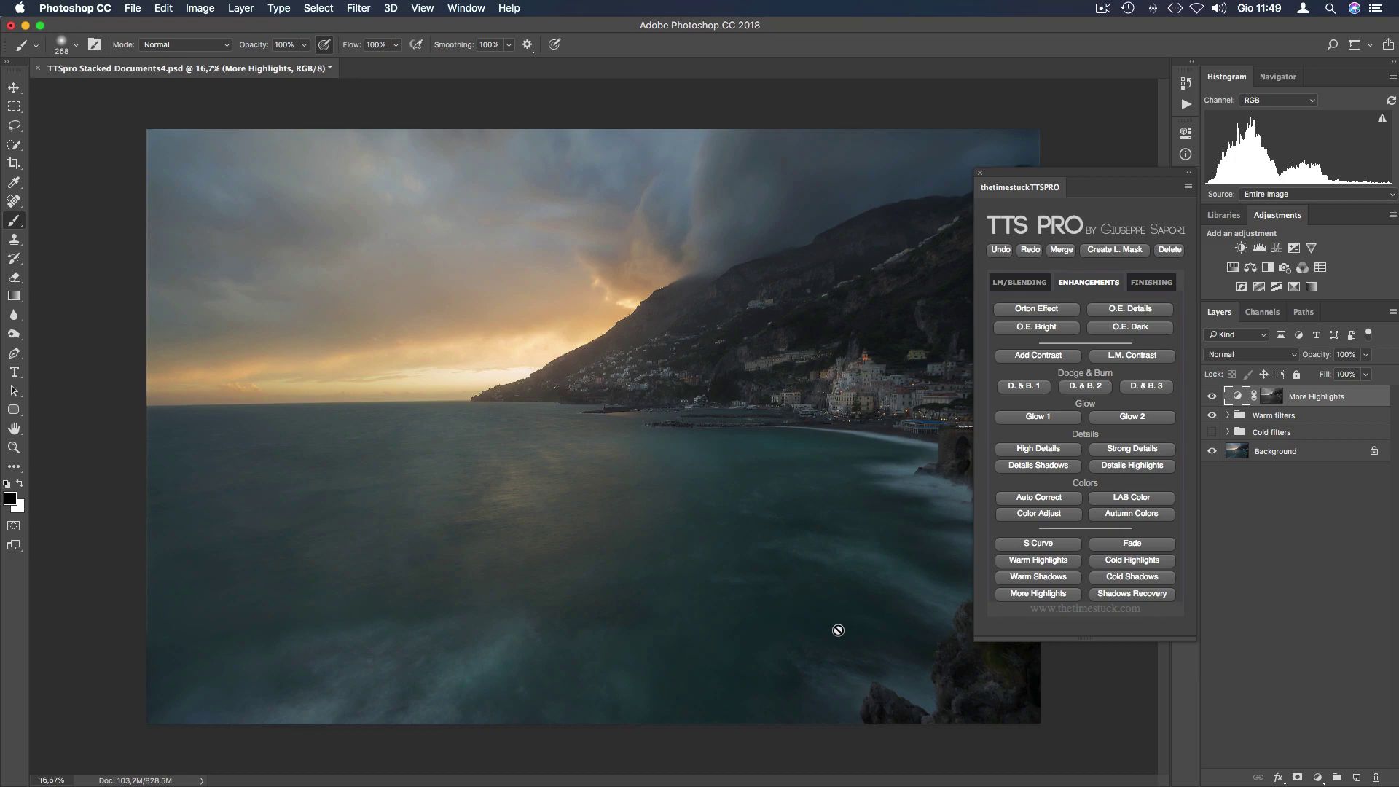
click(1140, 596)
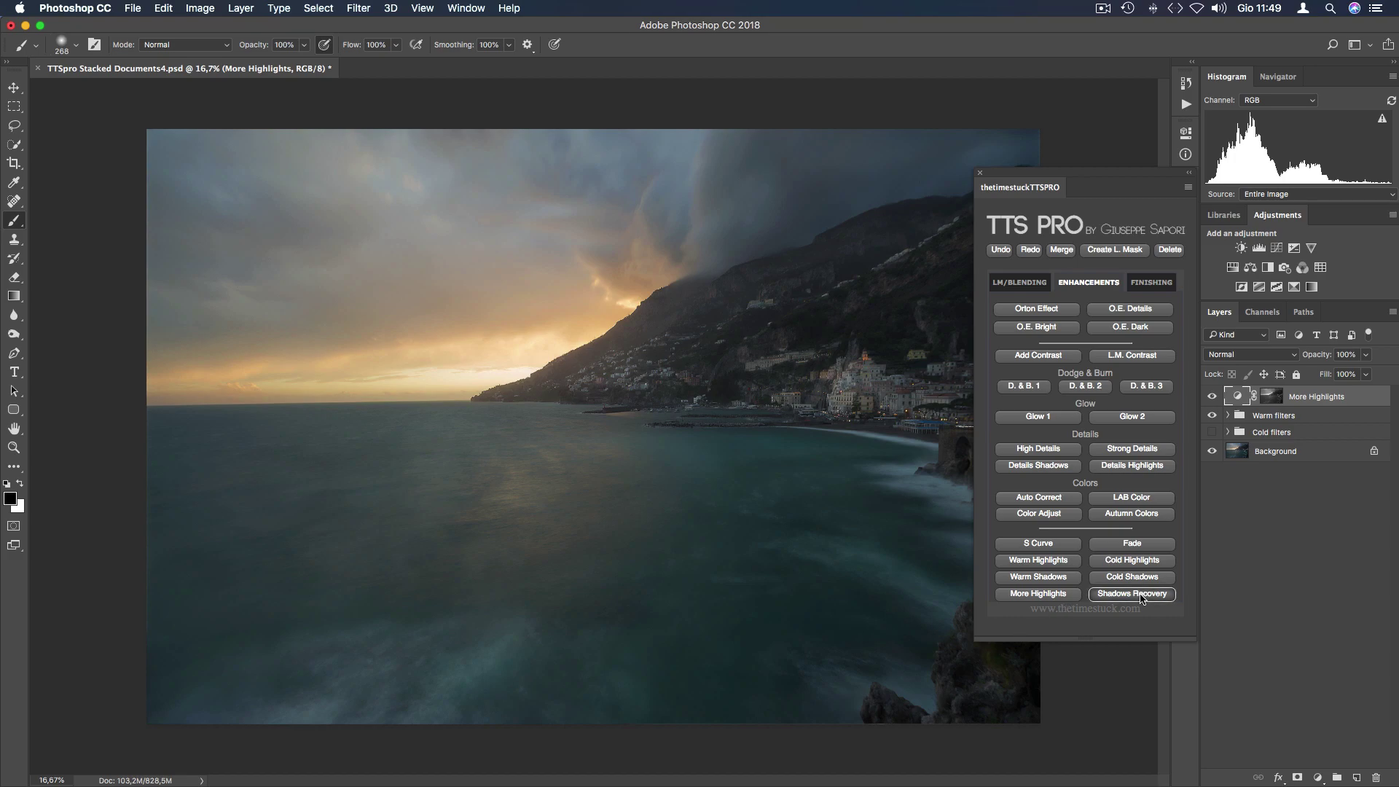
click(1141, 596)
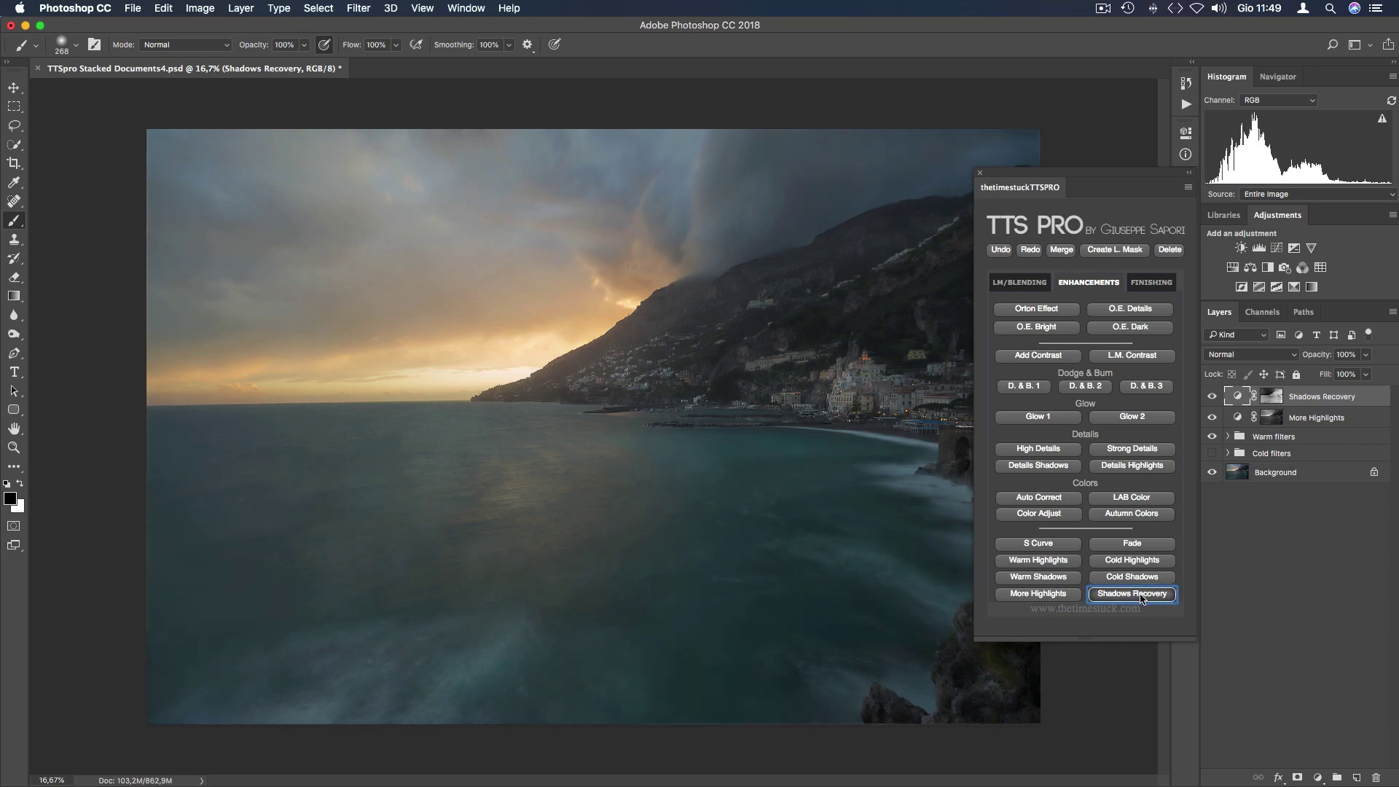